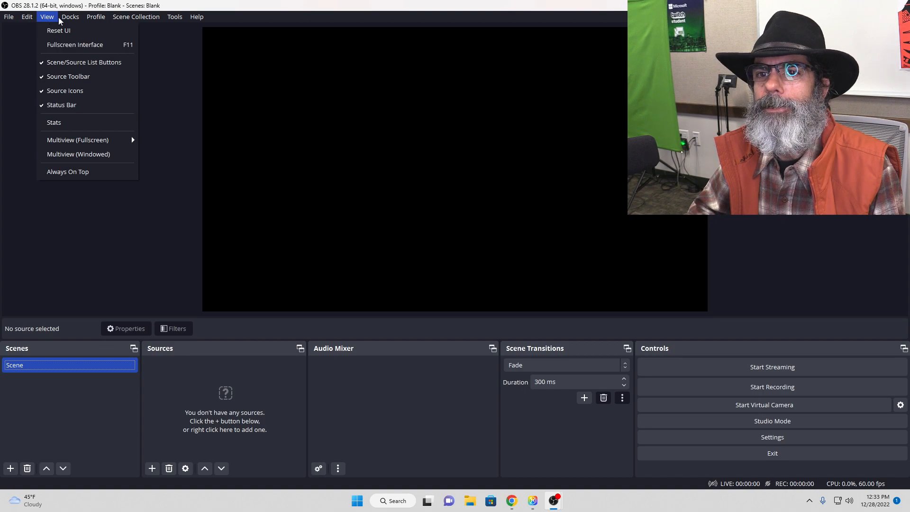
Step: Open the program's settings, move the window clear of the webcam overlay, and enlarge it
mouse_move(163, 15)
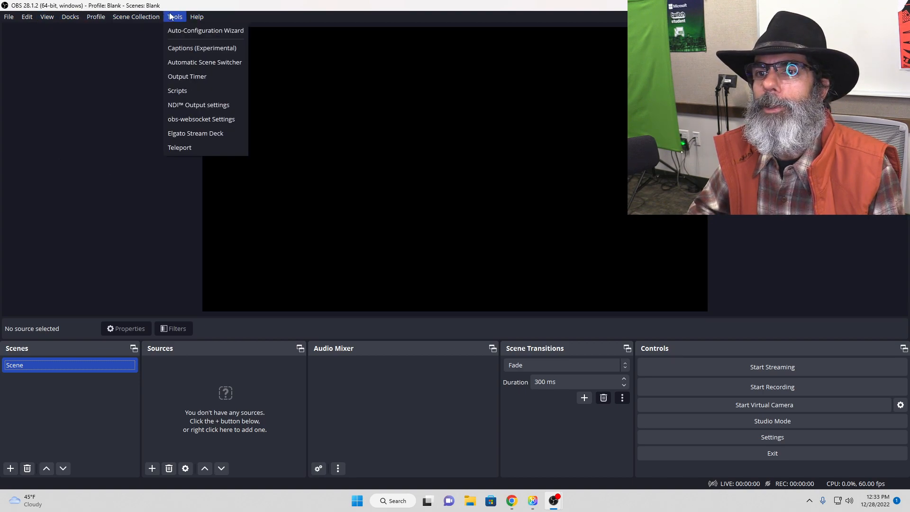
mouse_move(95, 17)
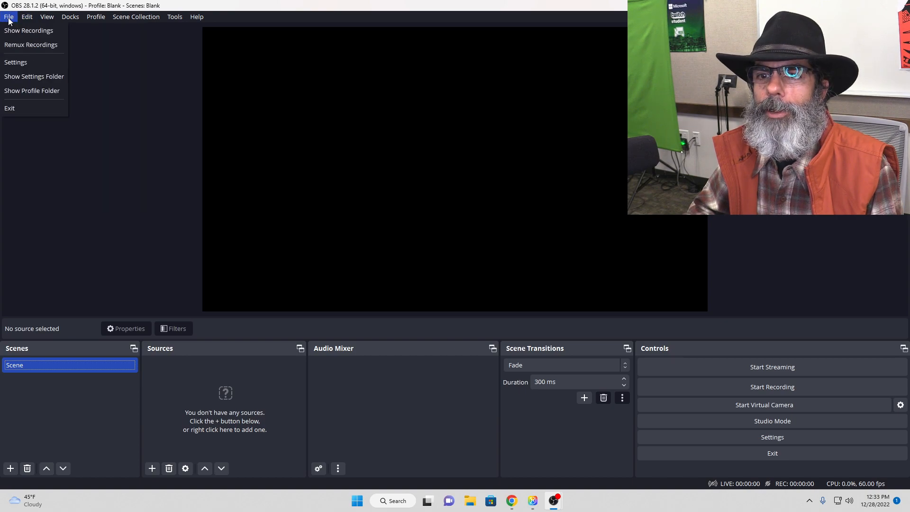
left_click(11, 63)
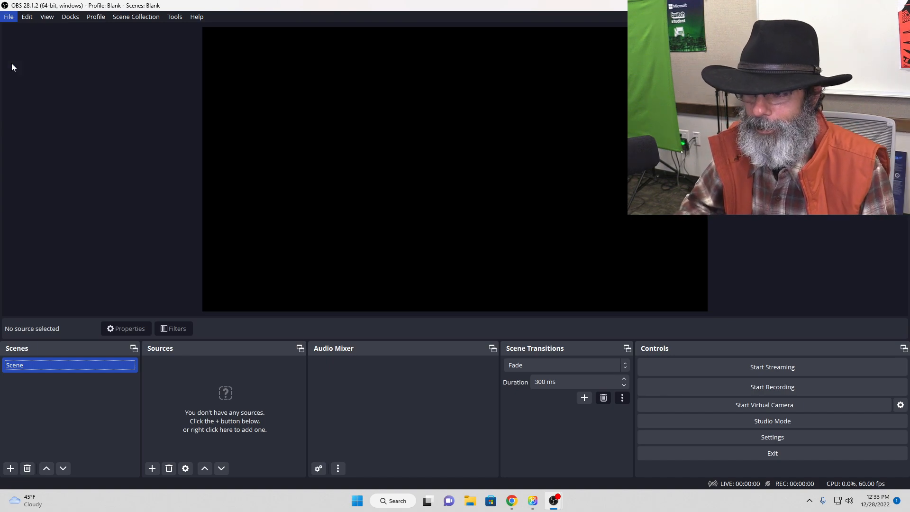
key("Escape")
left_click(798, 440)
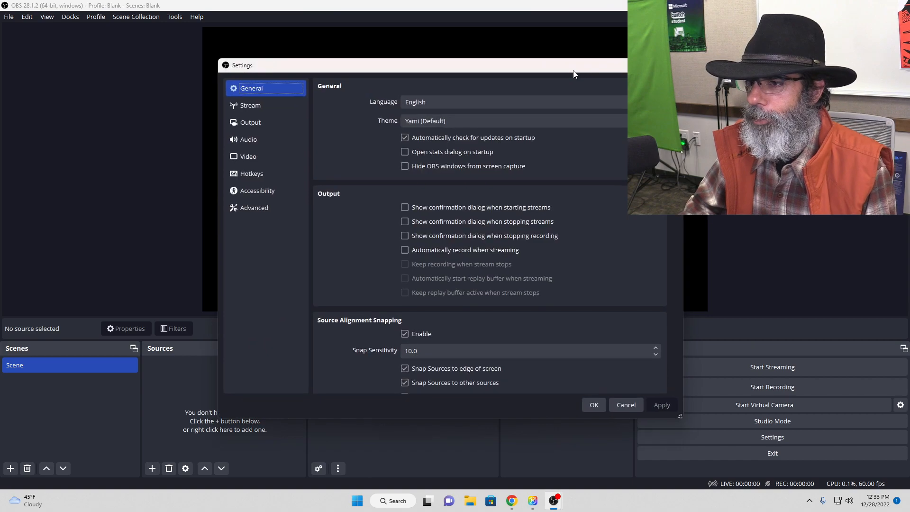
left_click_drag(574, 73, 392, 42)
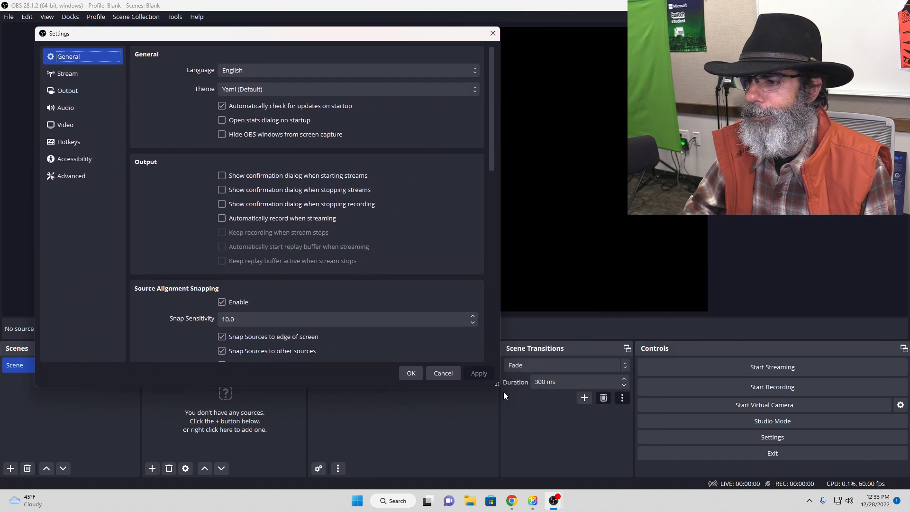
left_click_drag(498, 386, 531, 433)
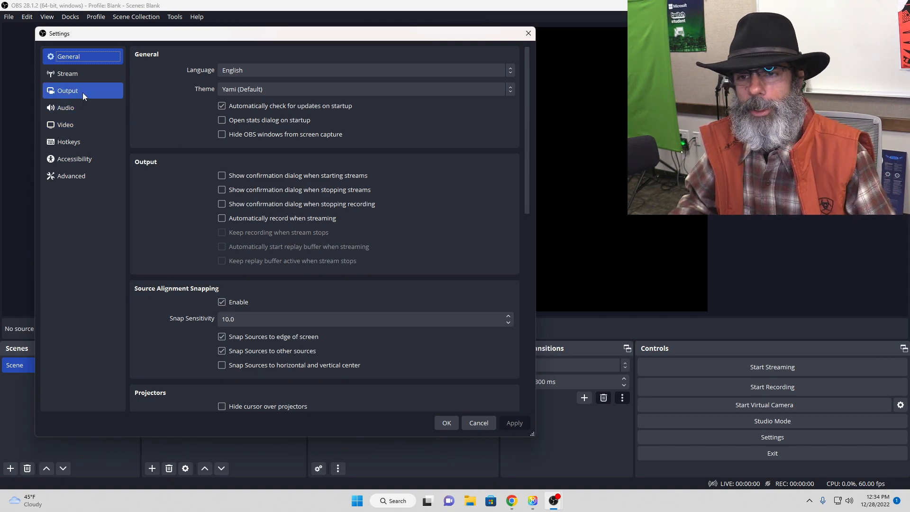
Step: In the video settings, choose 60 as the common FPS value
left_click(75, 124)
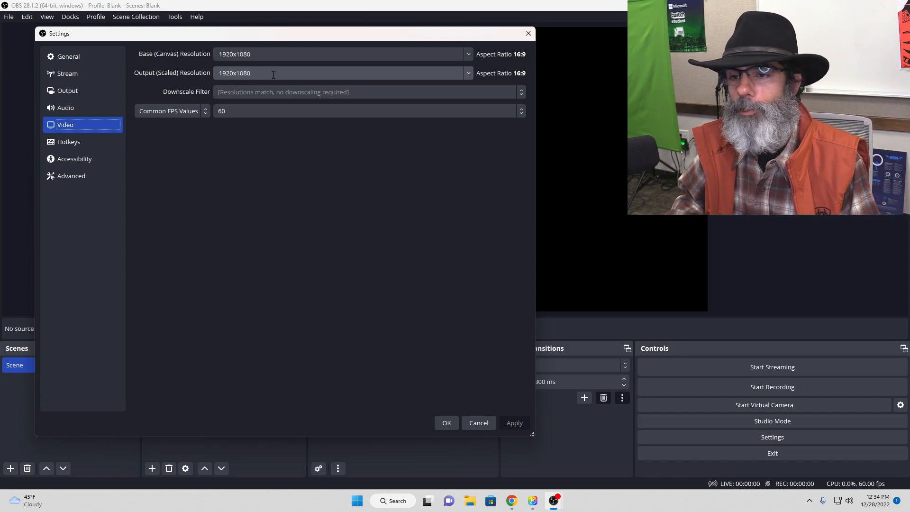
left_click(278, 112)
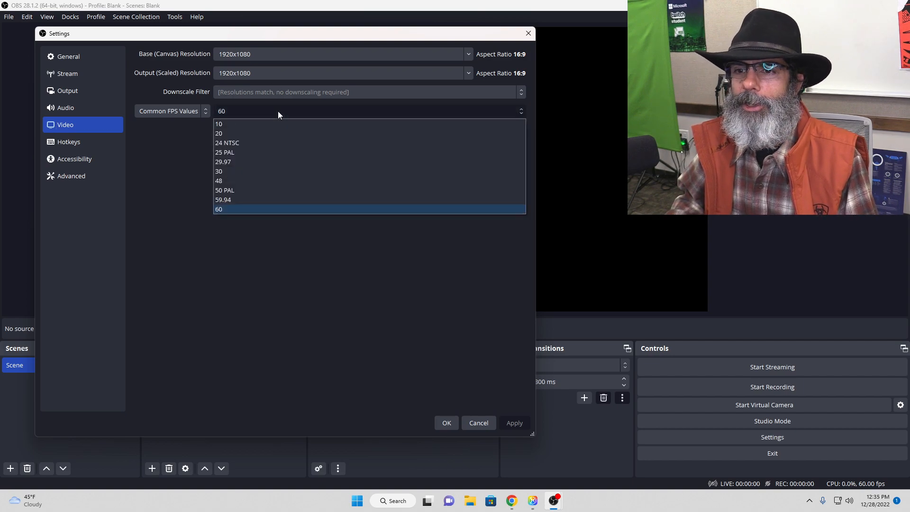
left_click(265, 211)
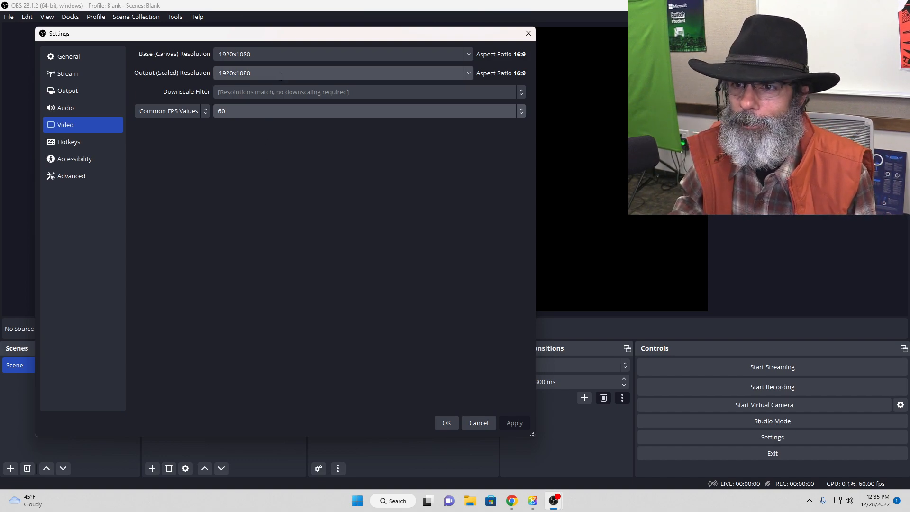
Step: Set the output (scaled) resolution to 1280x720 and the downscale filter to Lanczos (Sharpened scaling, 36 samples)
left_click(306, 76)
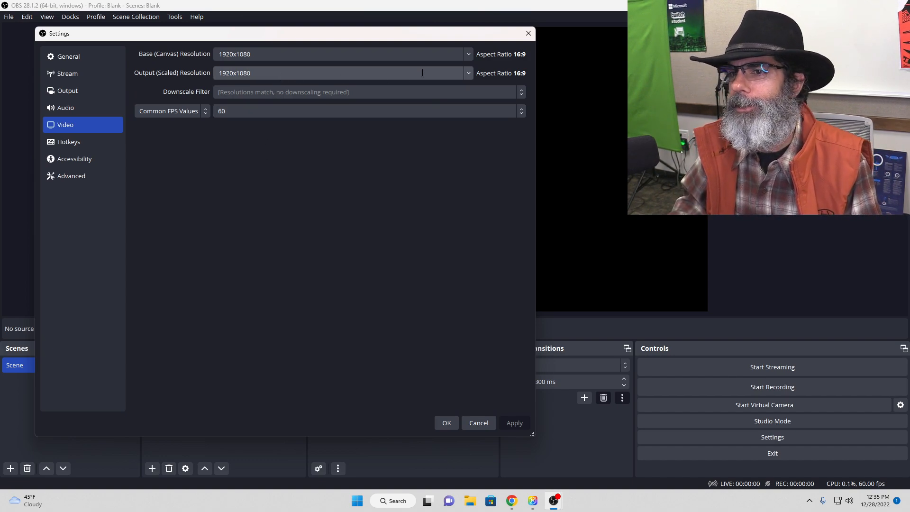
left_click(468, 73)
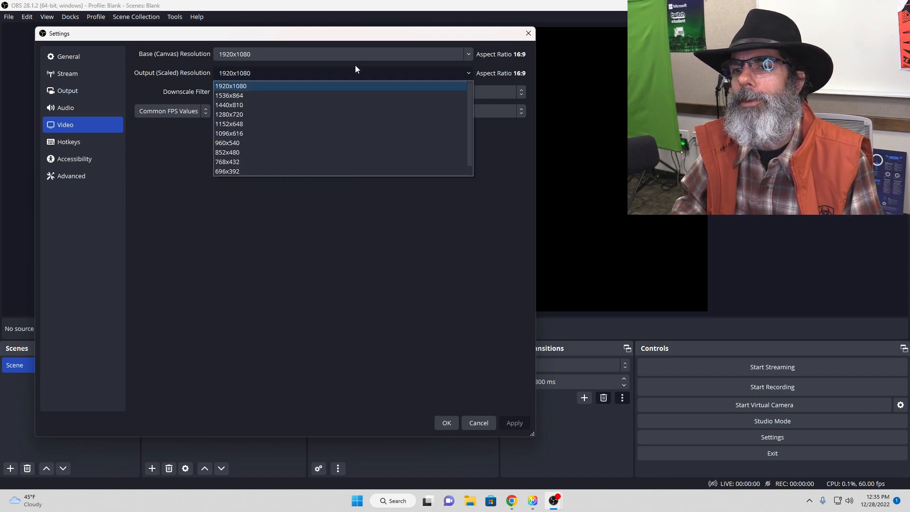
left_click(327, 115)
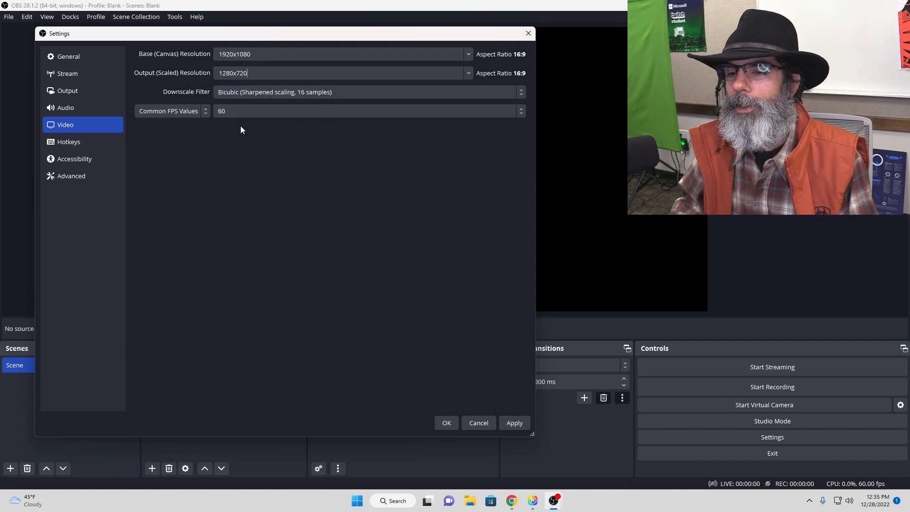
left_click(318, 95)
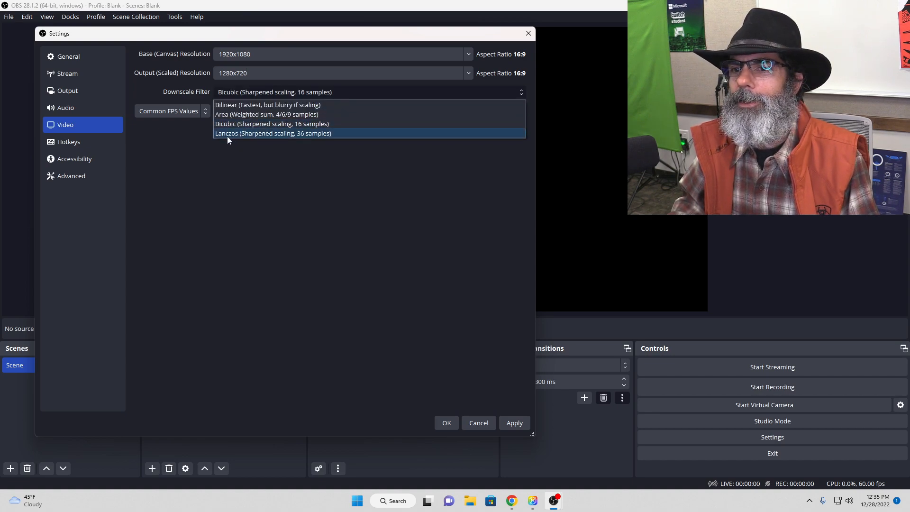
left_click(306, 134)
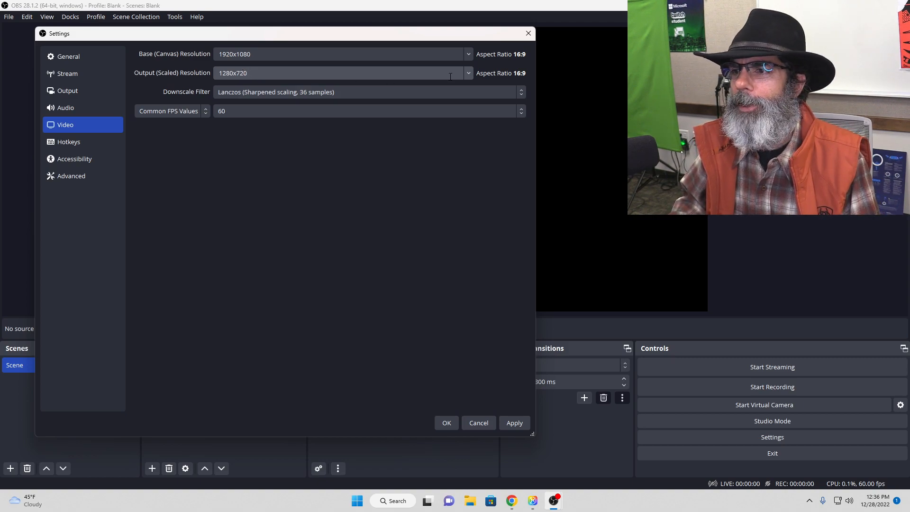
Step: Set the output (scaled) resolution to 1920x1080 and apply the video settings
left_click(469, 73)
left_click(393, 88)
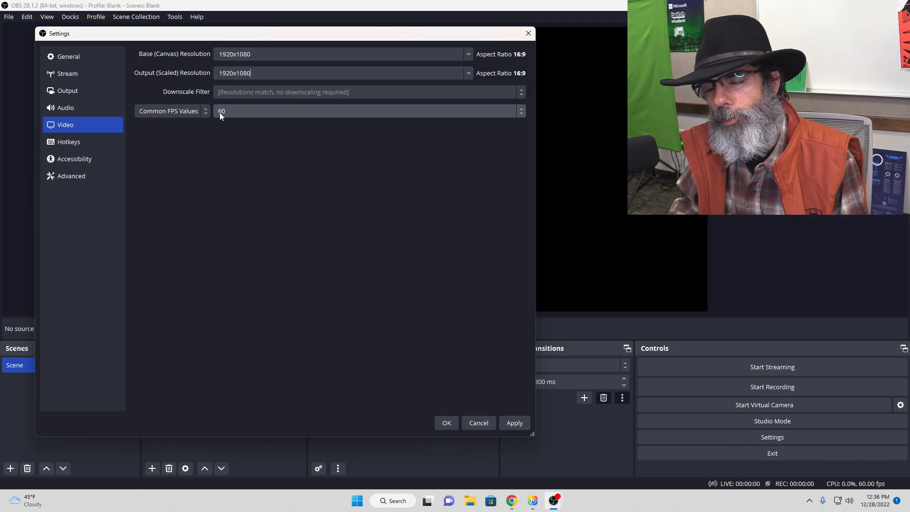
left_click(92, 116)
left_click(84, 123)
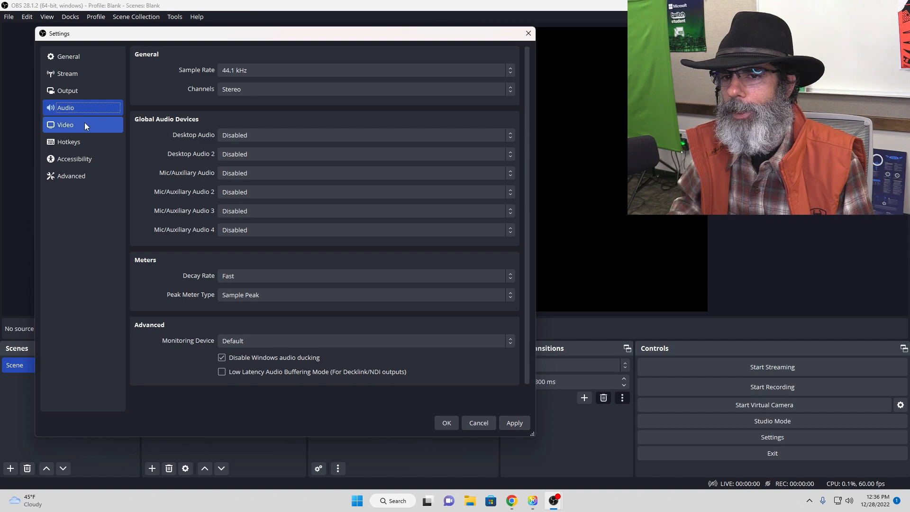
left_click(514, 423)
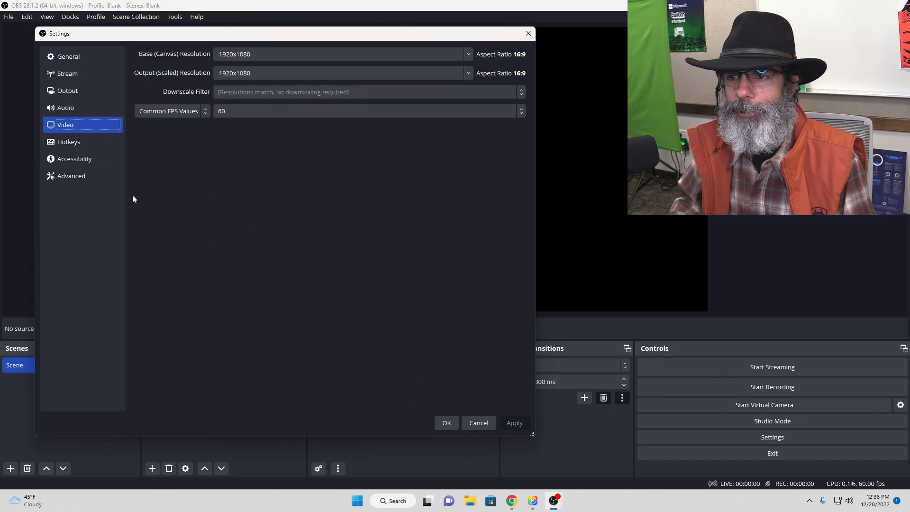
Step: In the audio settings, set the sample rate to 48 kHz
left_click(87, 113)
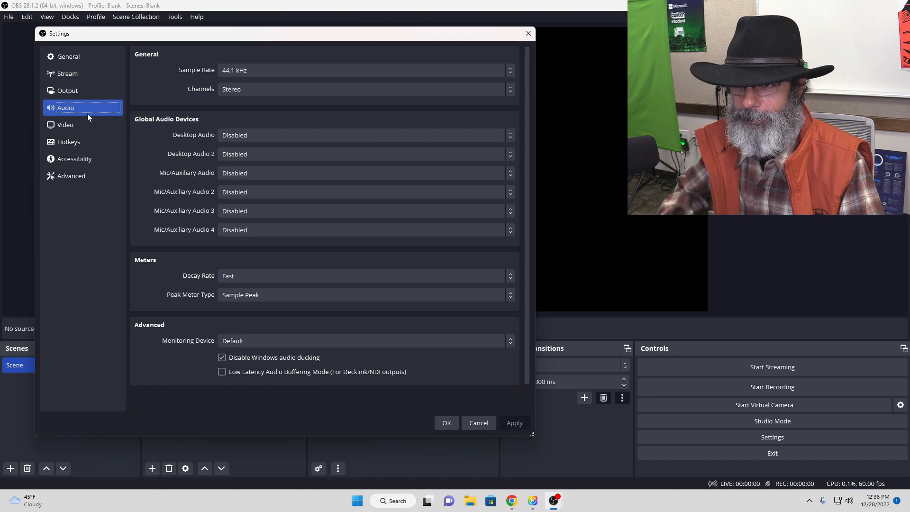
left_click(278, 73)
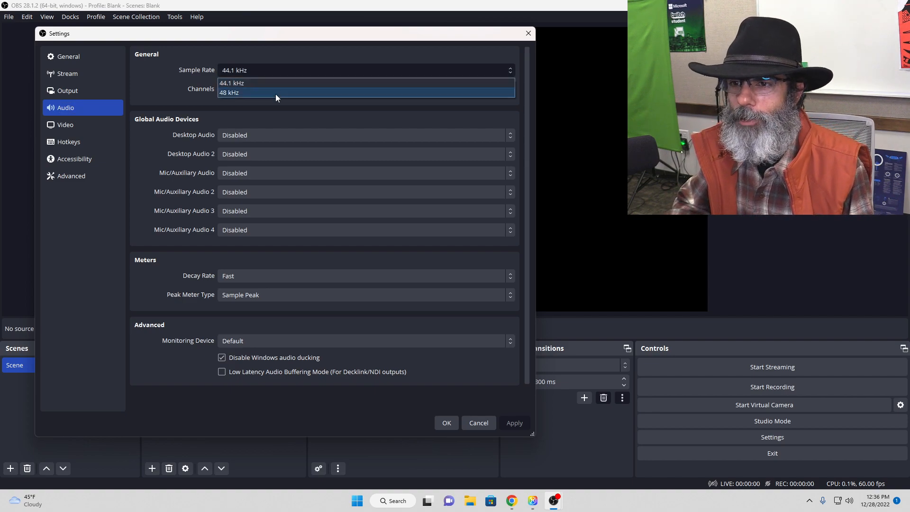
left_click(275, 93)
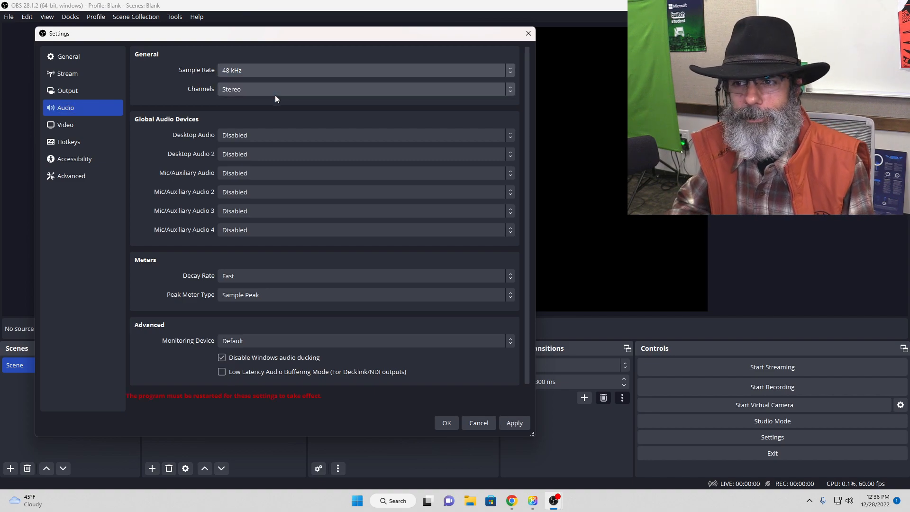
Step: Set the audio sample rate to 44.1 kHz
left_click(266, 71)
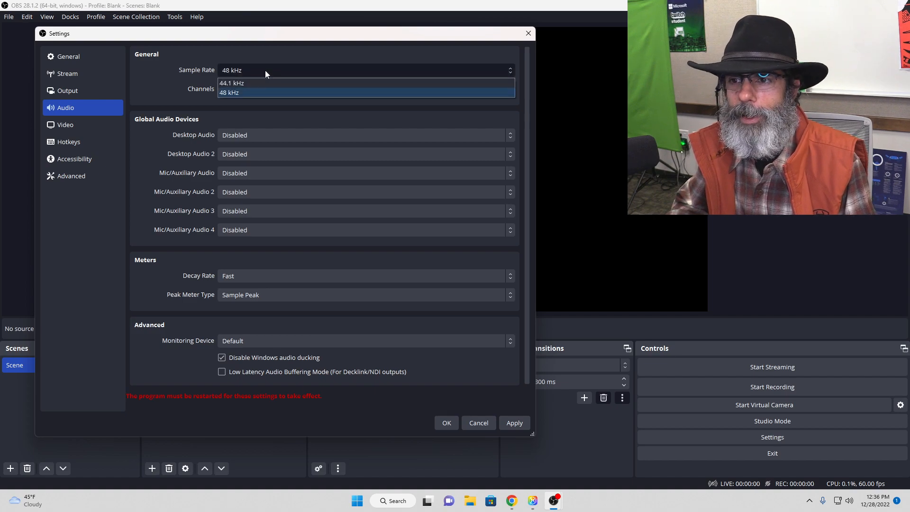
left_click(262, 81)
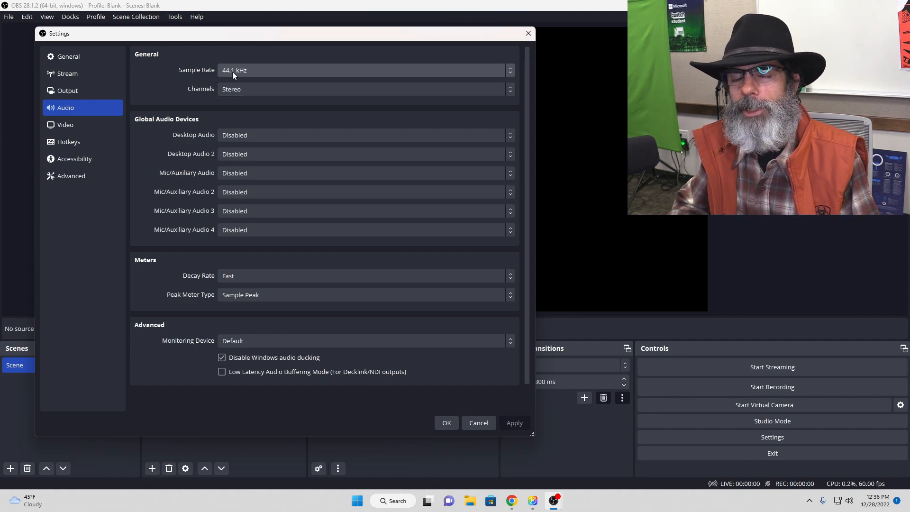
left_click(290, 74)
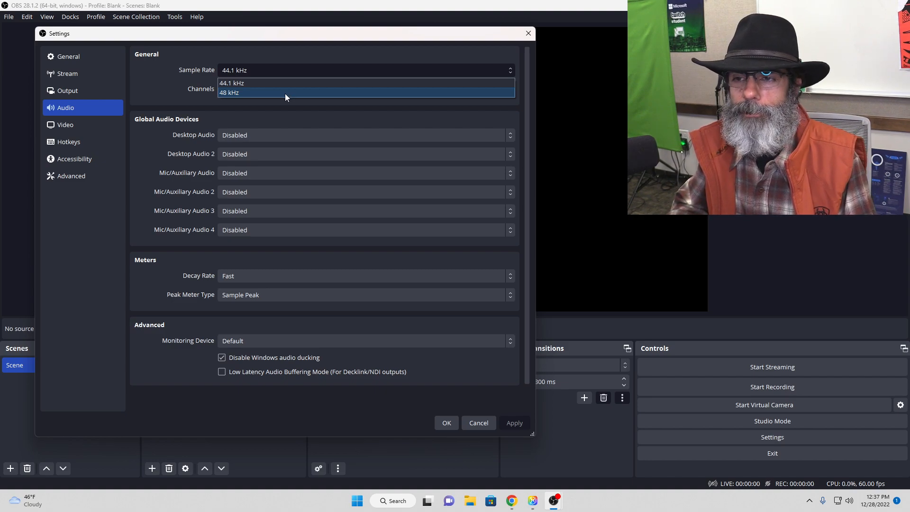
left_click(286, 85)
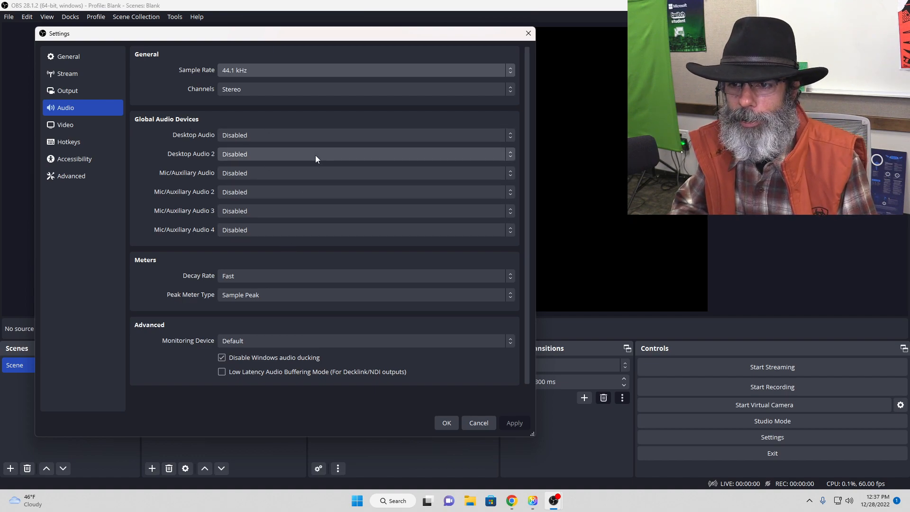
Step: Try Default as the global Desktop Audio device and return it to Disabled
left_click(320, 140)
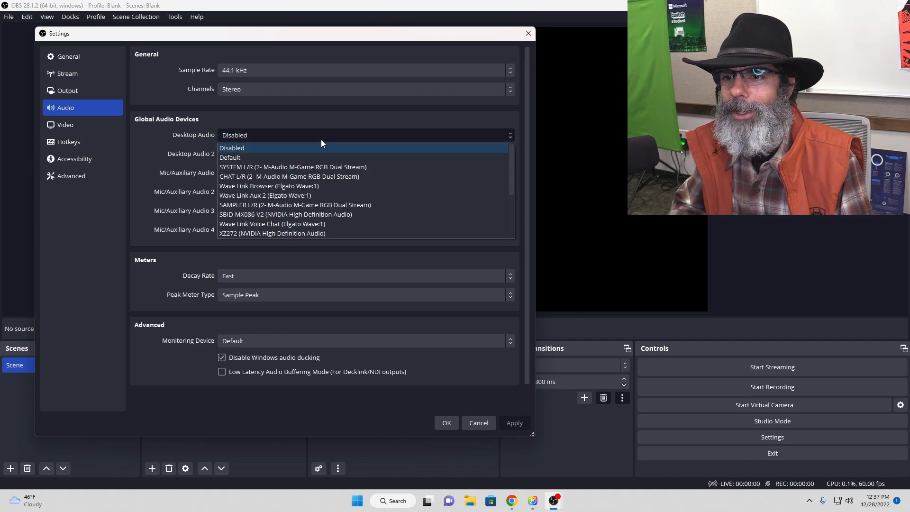
left_click(319, 157)
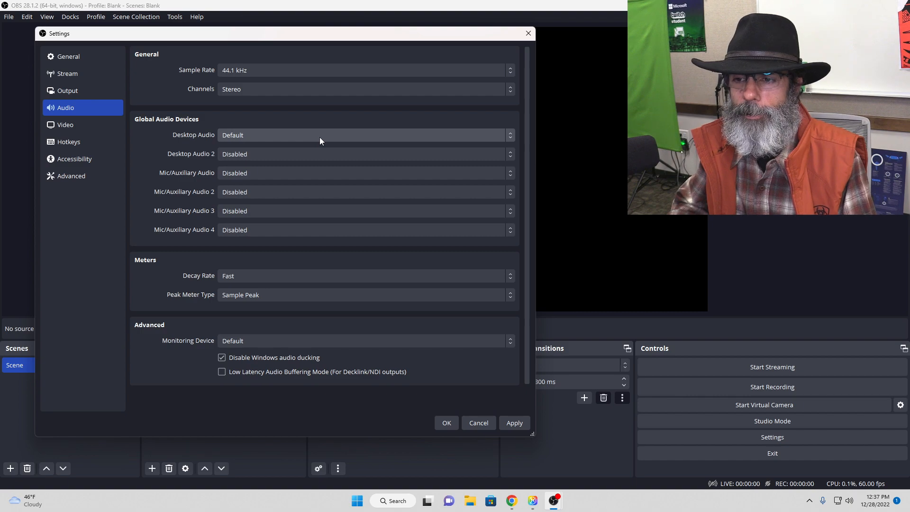
left_click(320, 138)
left_click(319, 149)
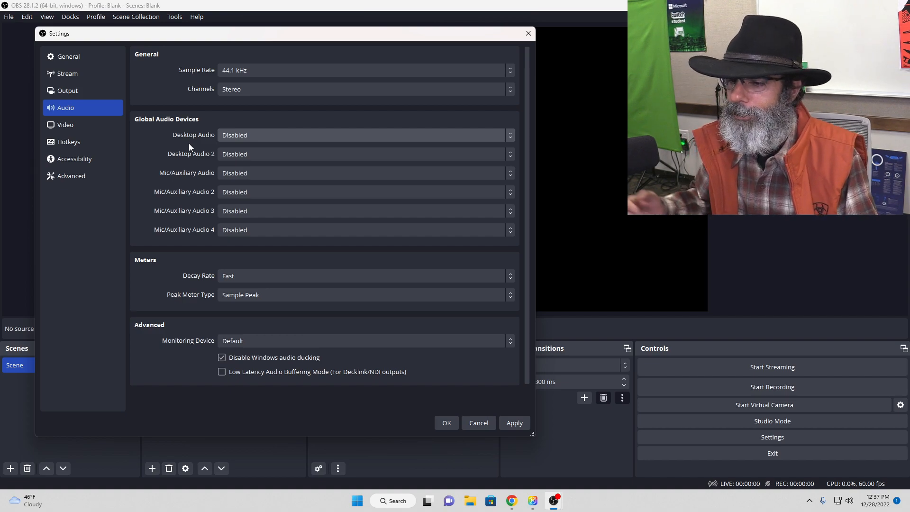
left_click(252, 135)
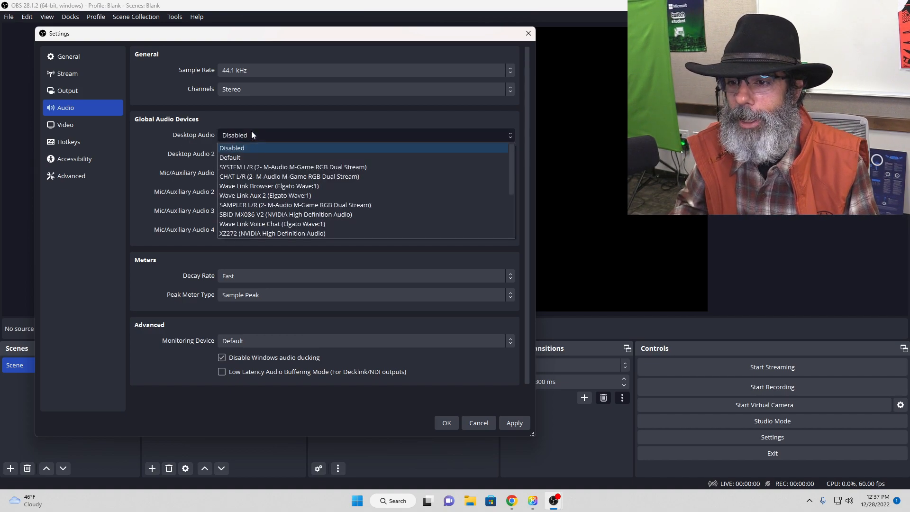
left_click(253, 155)
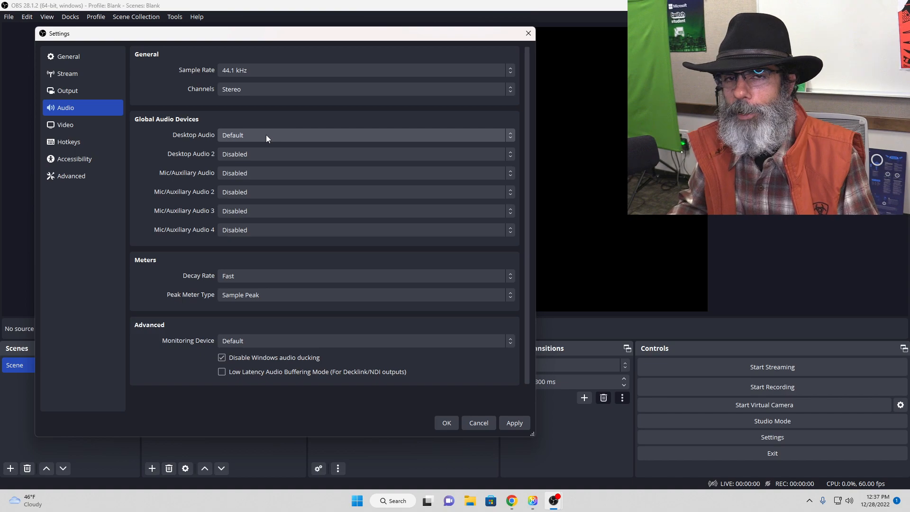
left_click(266, 137)
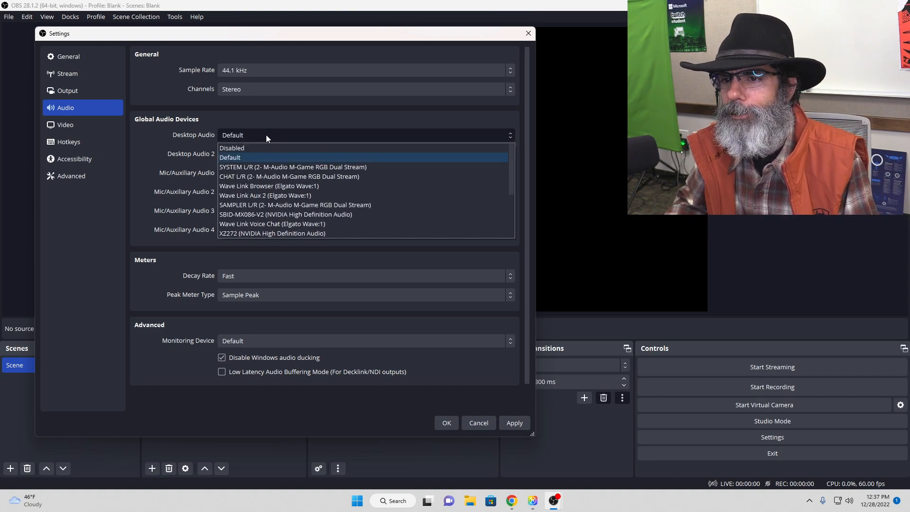
left_click(260, 148)
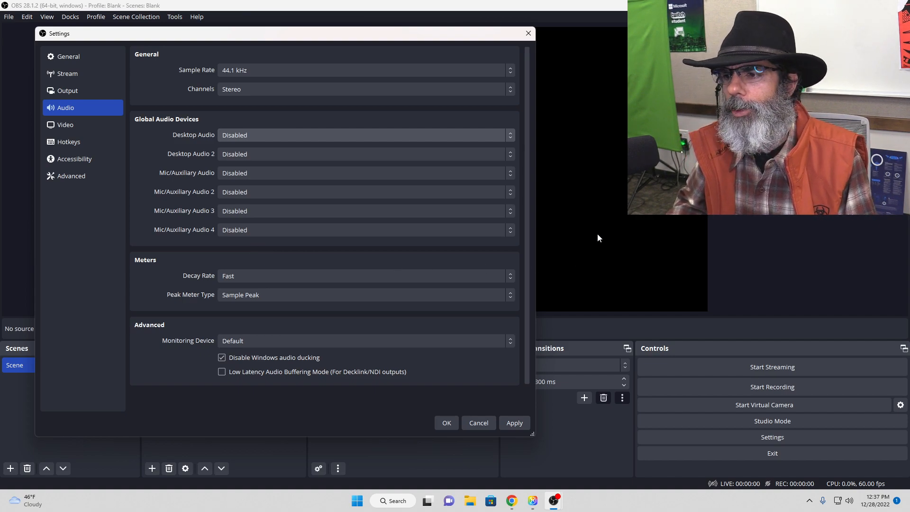
Step: Examine the available audio monitoring devices in the advanced audio settings, keeping Default selected
scroll(527, 192, "down", 1)
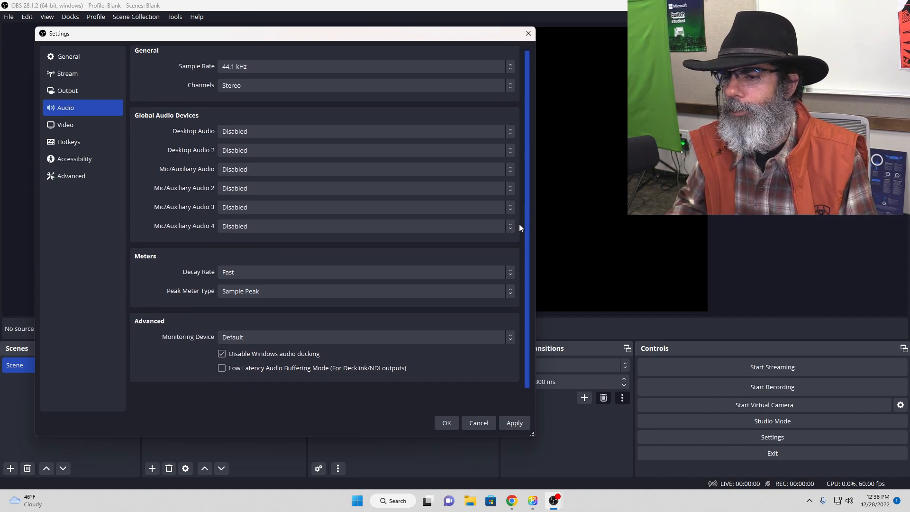
left_click(249, 338)
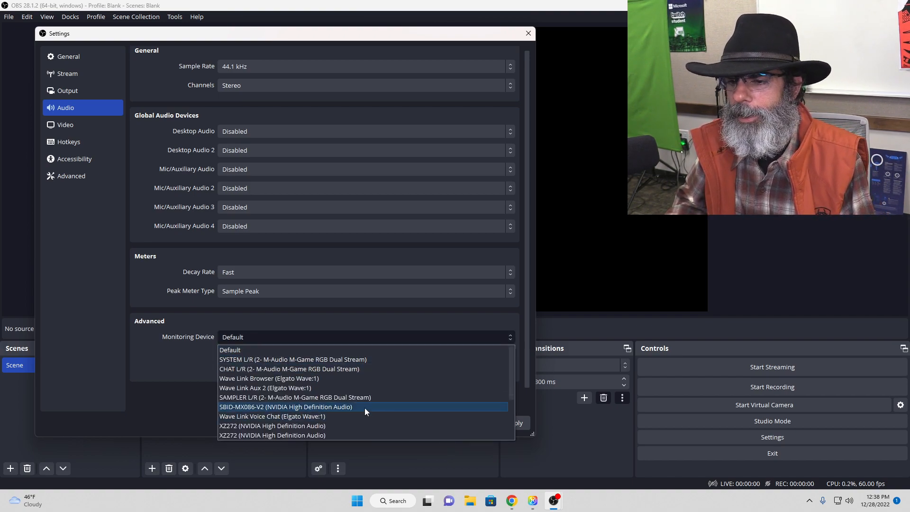
left_click_drag(511, 376, 516, 417)
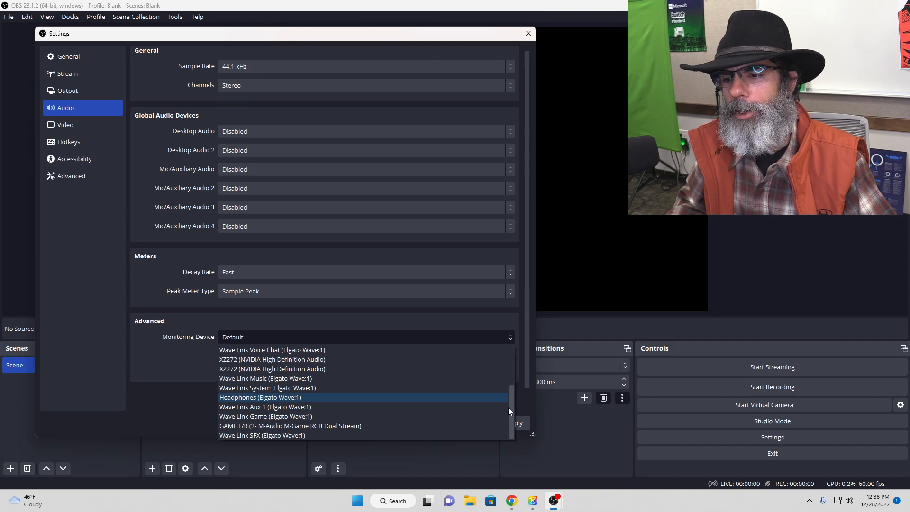
left_click_drag(510, 408, 516, 369)
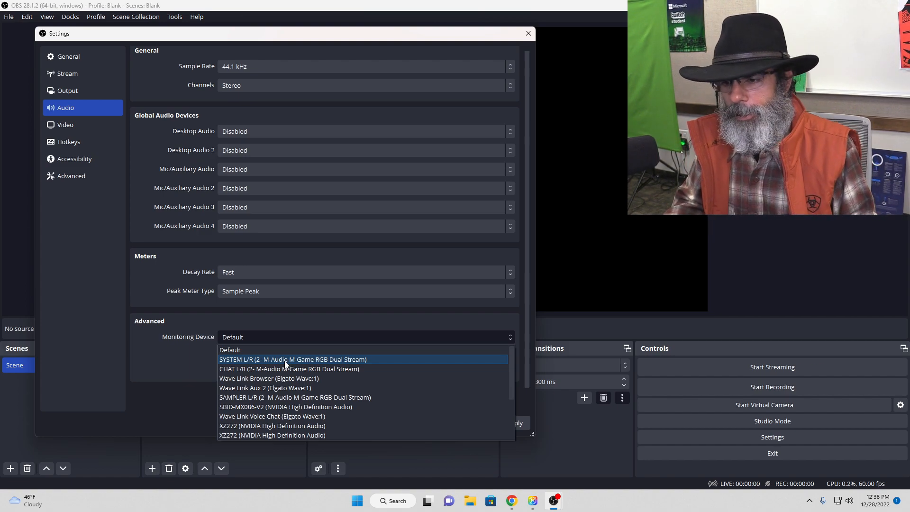
left_click(297, 337)
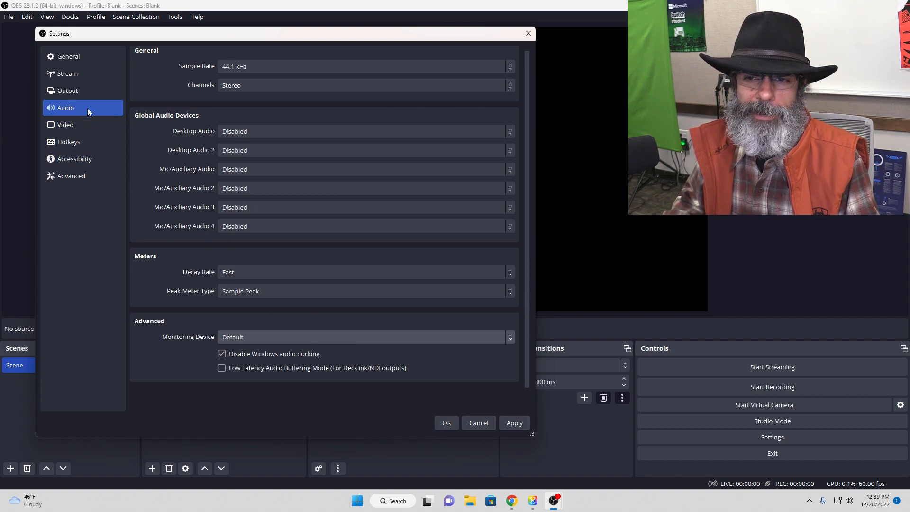
Step: In the output settings, set the output mode to Advanced
left_click(81, 94)
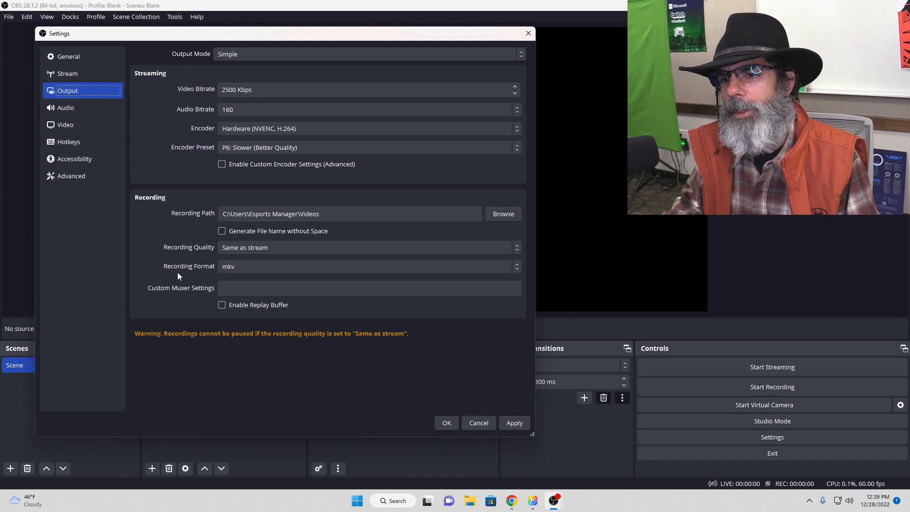
left_click(272, 55)
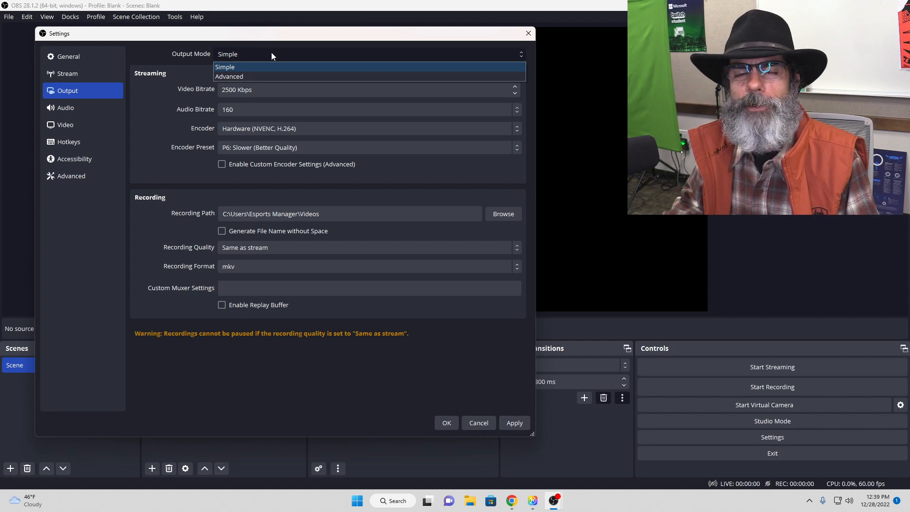
left_click(258, 79)
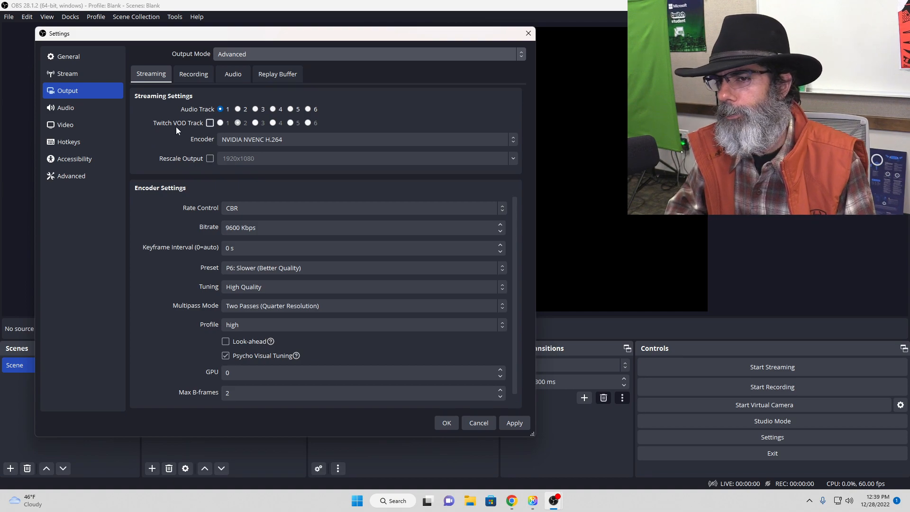
Step: Try x264 as the streaming encoder and return it to NVIDIA NVENC H.264
left_click(260, 144)
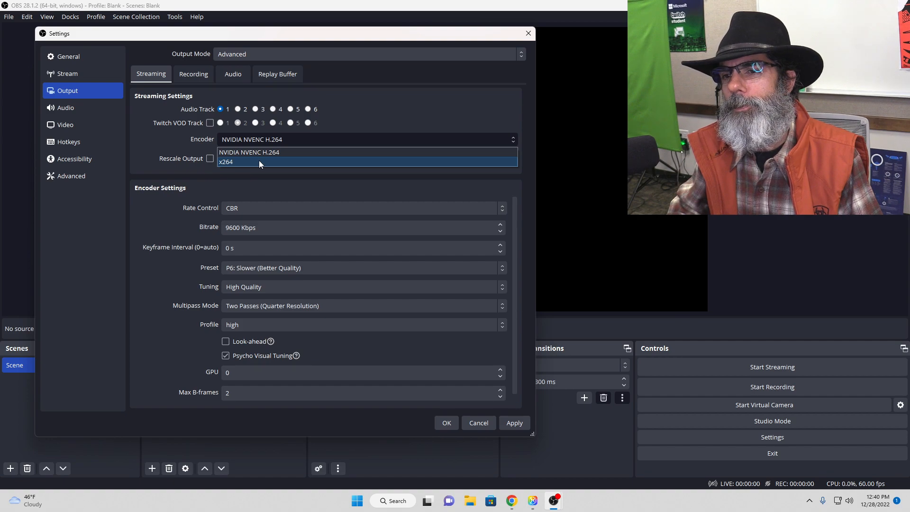
left_click(259, 162)
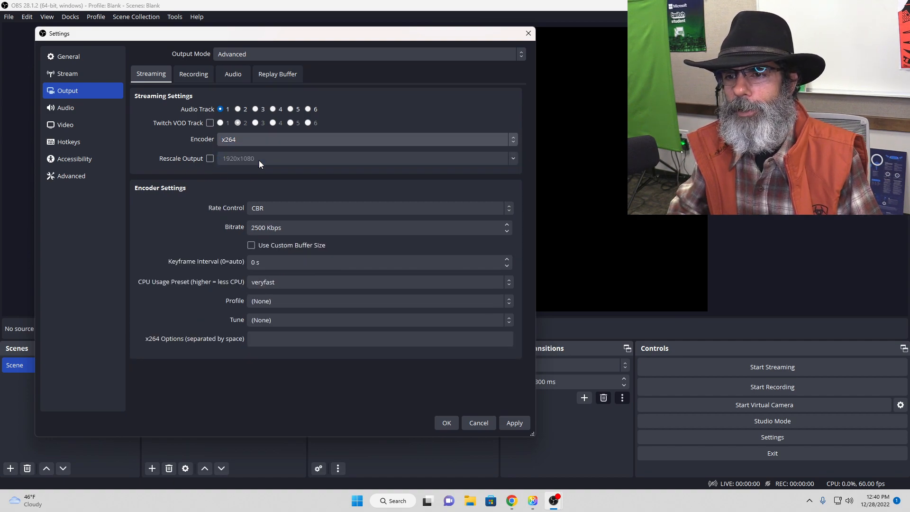
left_click(242, 141)
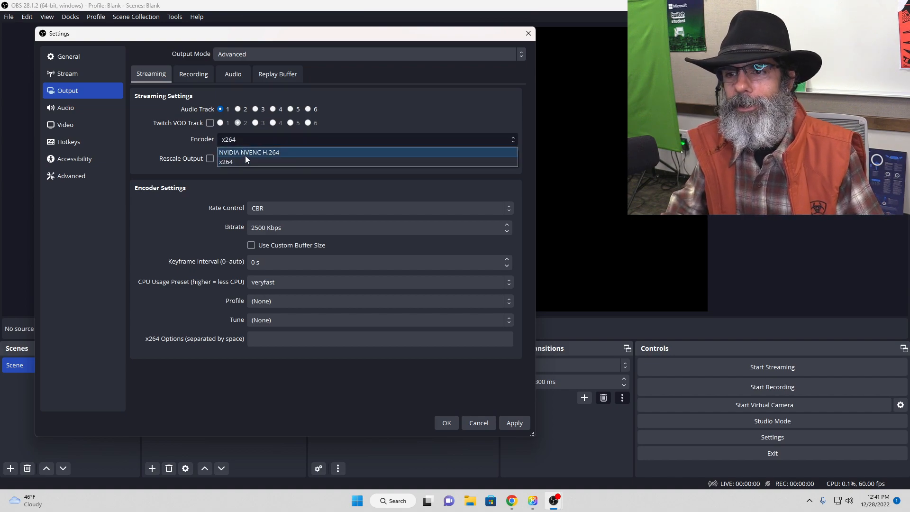
left_click(247, 152)
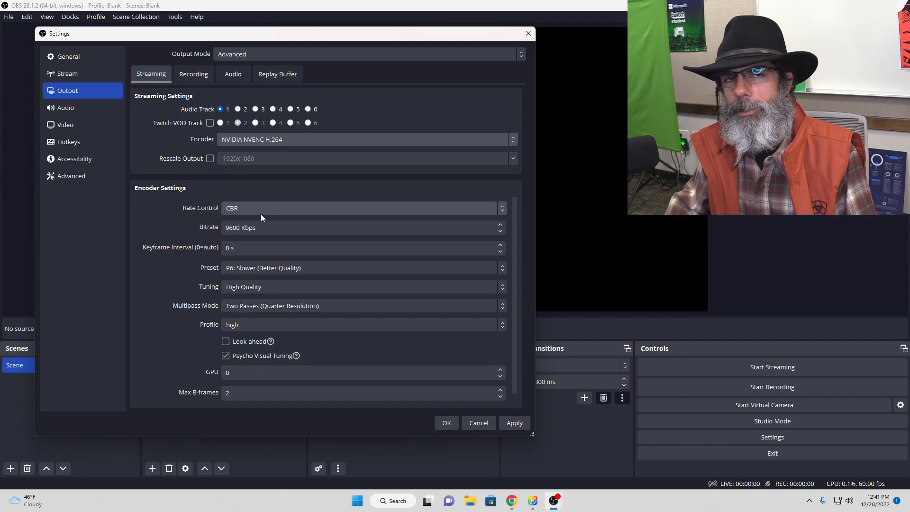
Step: Try a streaming bitrate of 4500 Kbps and return it to 9600 Kbps
left_click(228, 226)
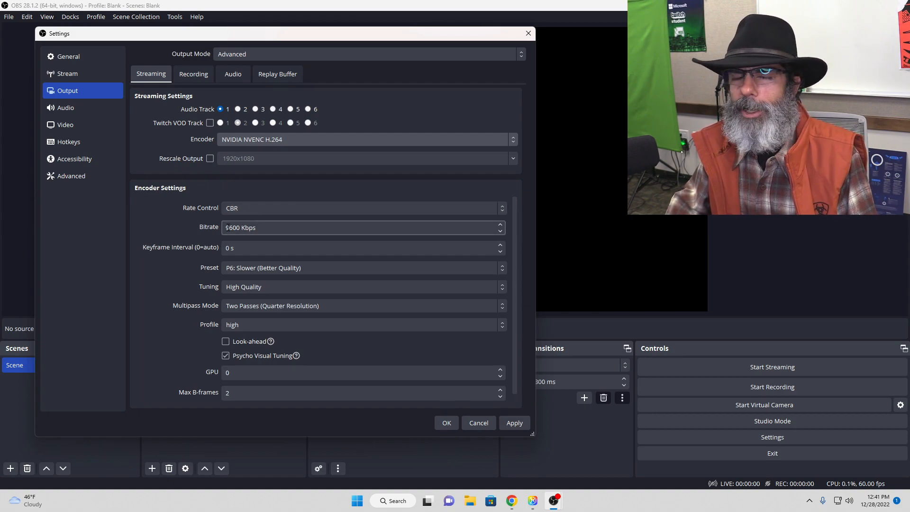
double_click(228, 227)
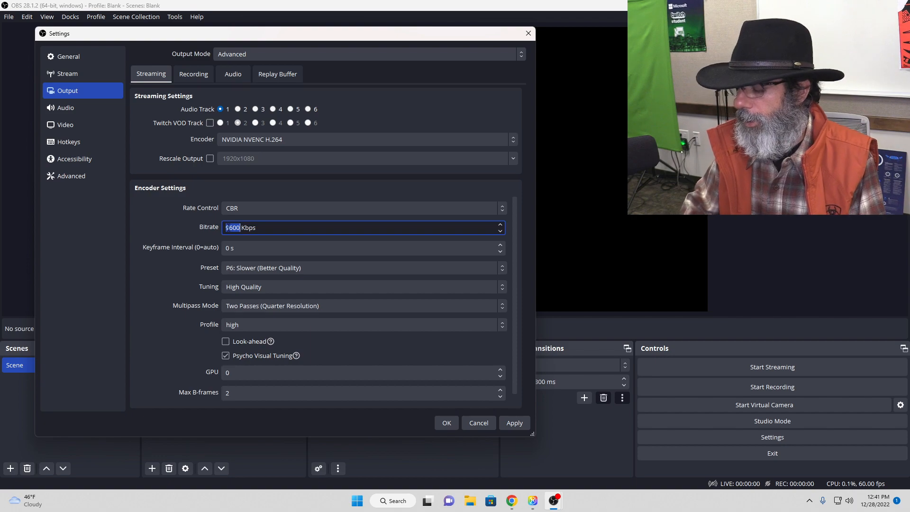
type("4500")
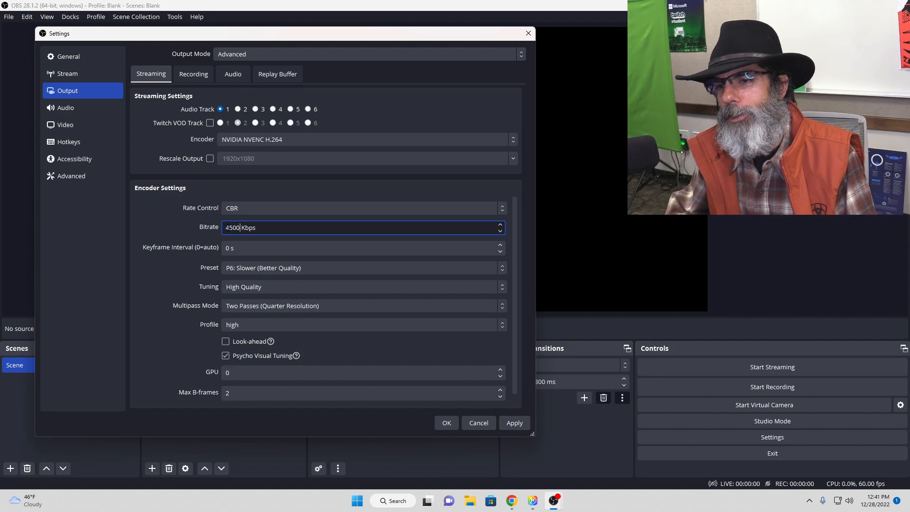
left_click(295, 230)
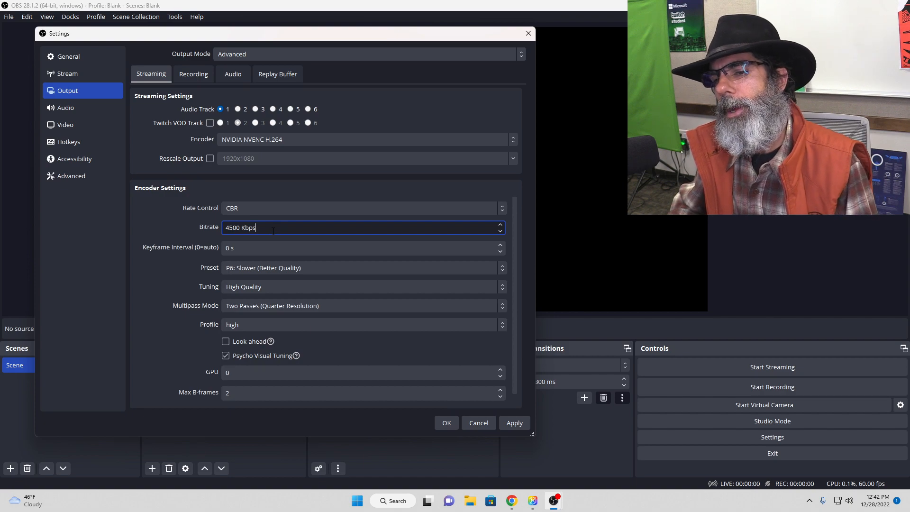
left_click_drag(238, 227, 217, 231)
type("9600")
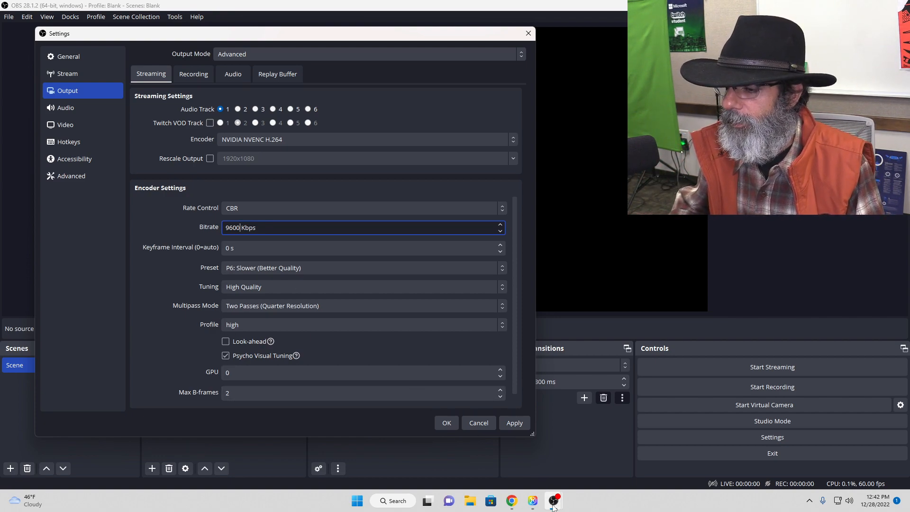
Step: Switch to Chrome and search the web for "speed test internet" in a new tab
mouse_move(552, 508)
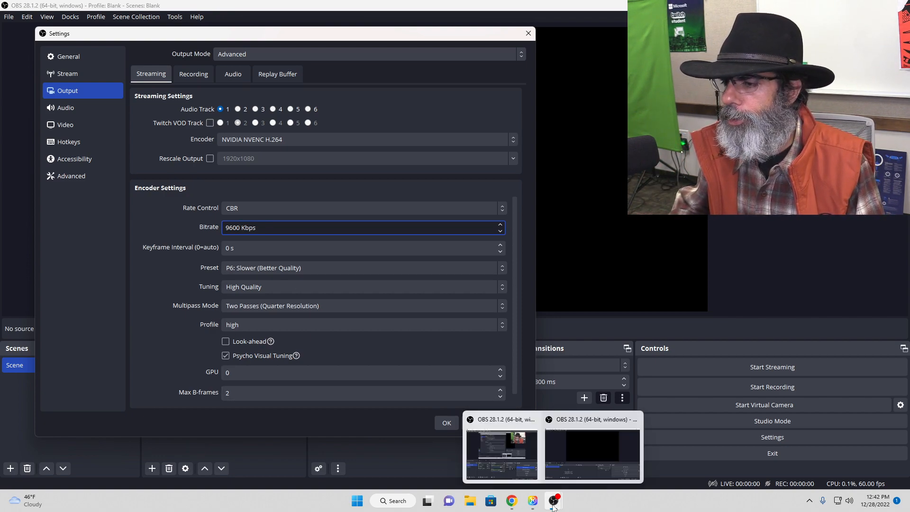
left_click(513, 505)
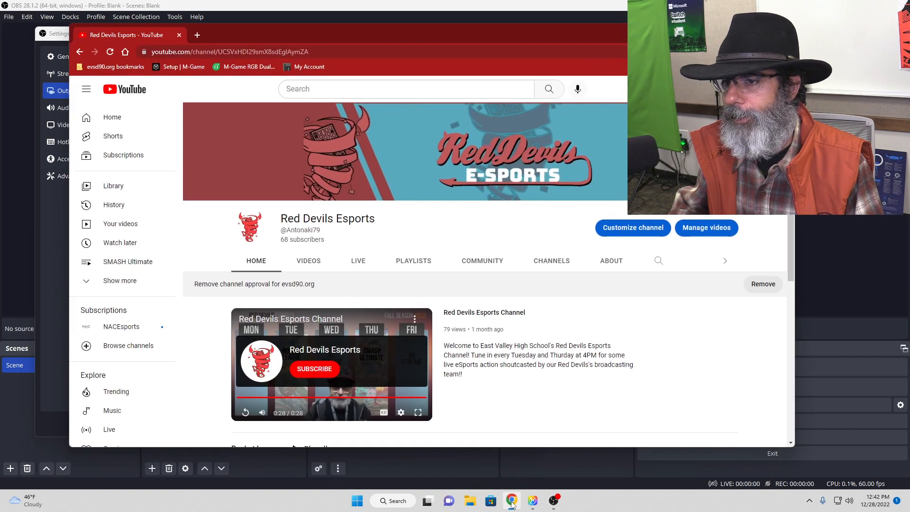
left_click(197, 36)
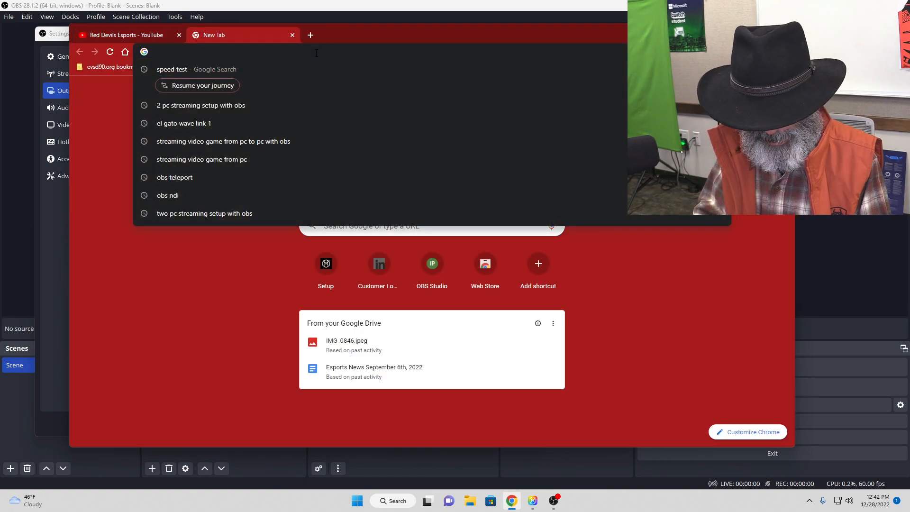
type("spee")
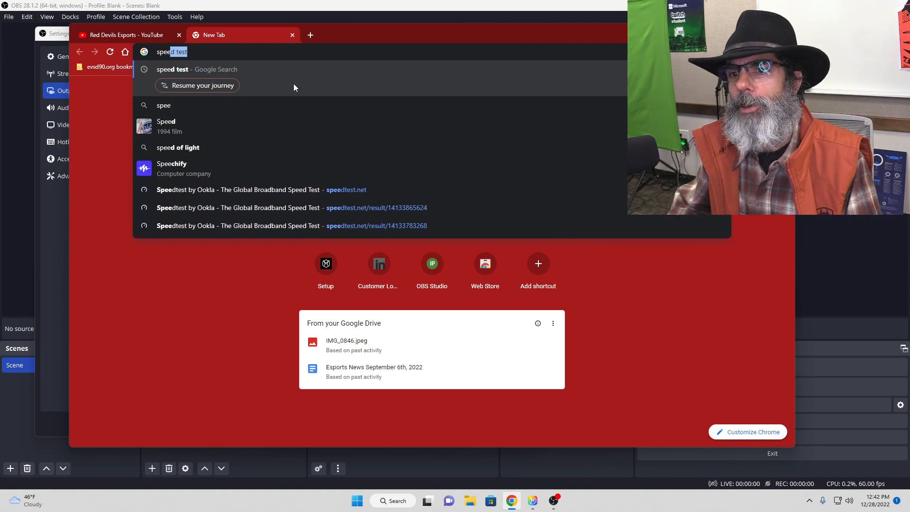
type("d")
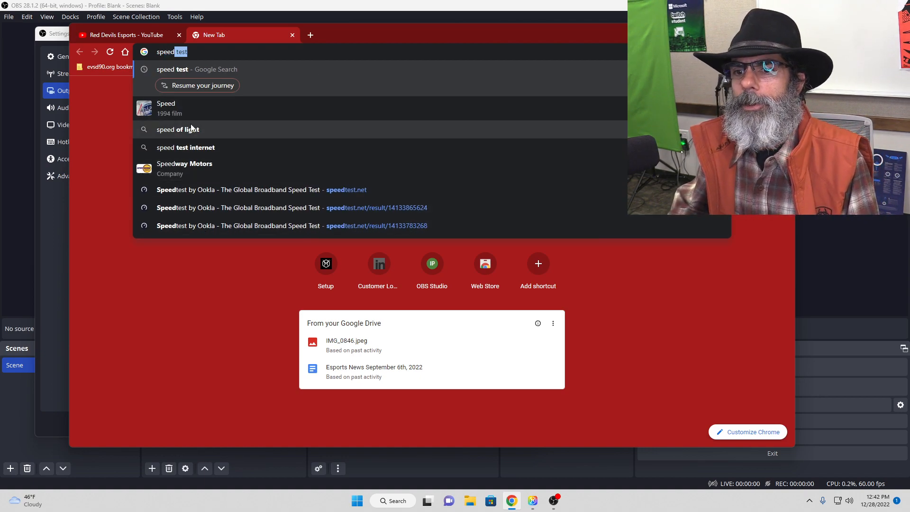
left_click(194, 148)
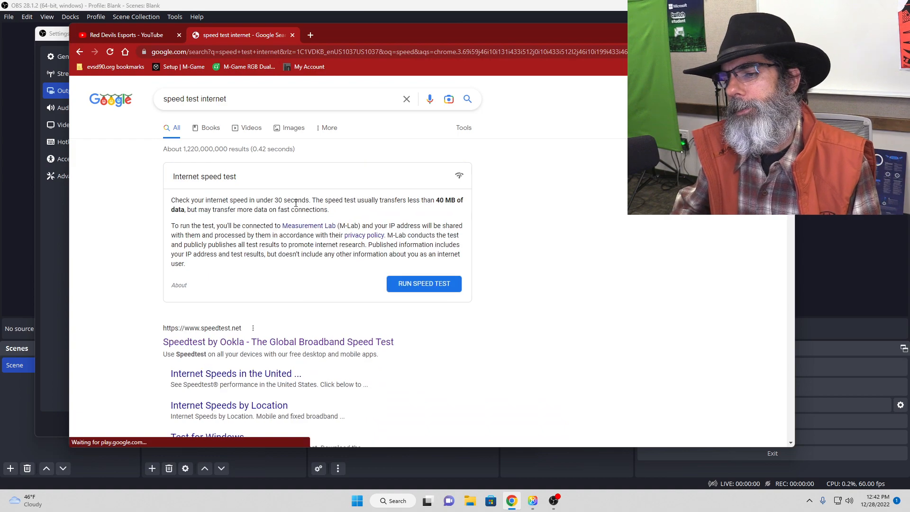
Step: Run an internet speed test on Speedtest by Ookla and return to the OBS output settings
left_click(243, 342)
left_click(398, 266)
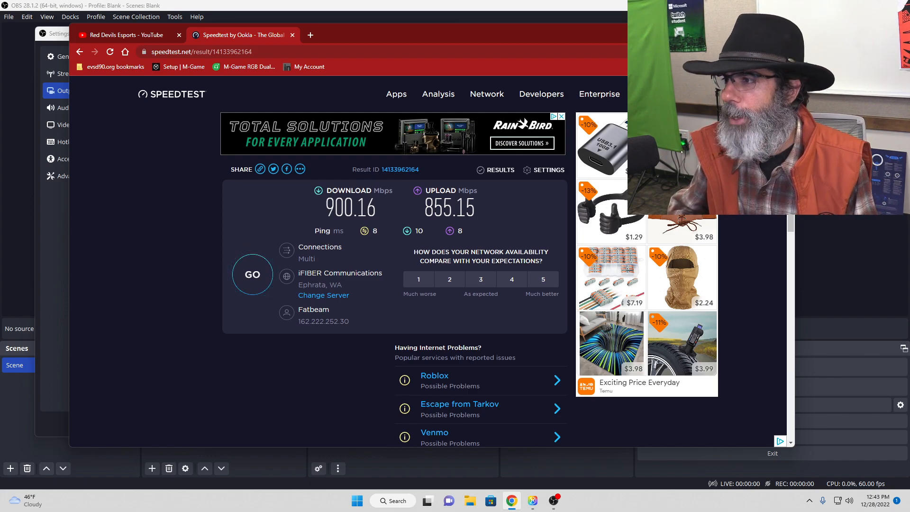
left_click(741, 31)
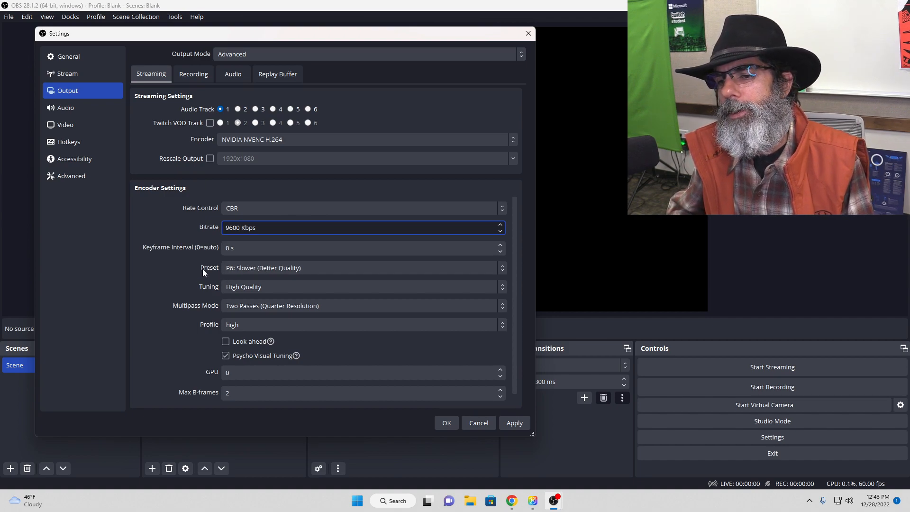
Step: Set the streaming encoder preset to P7: Slowest (Best Quality), with High Quality tuning and the high profile
left_click(252, 269)
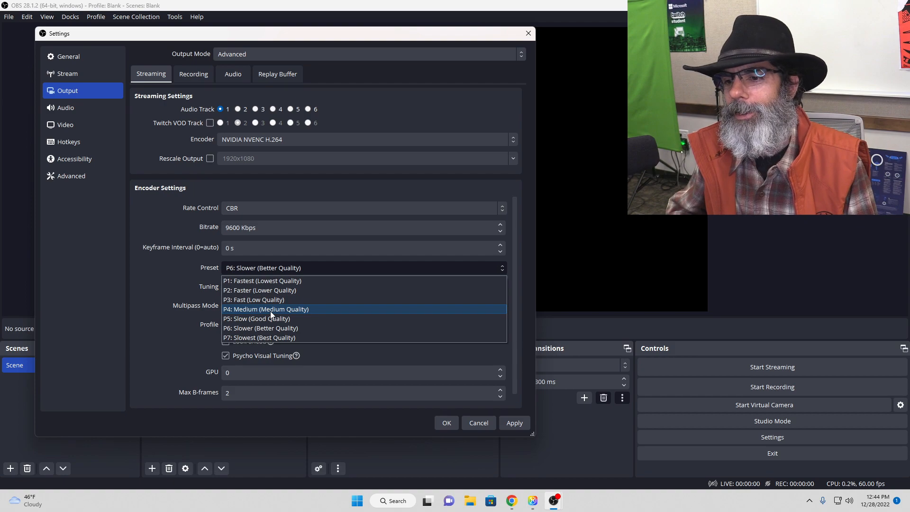
left_click(268, 337)
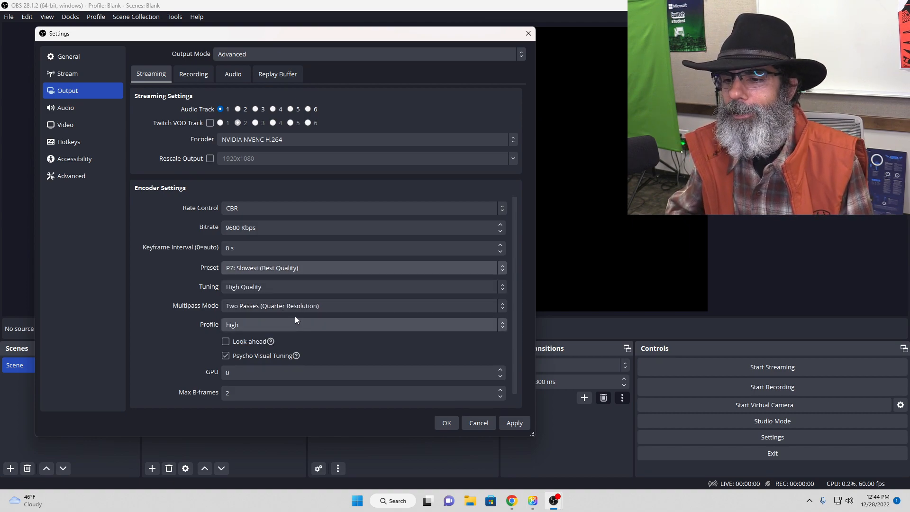
left_click(255, 289)
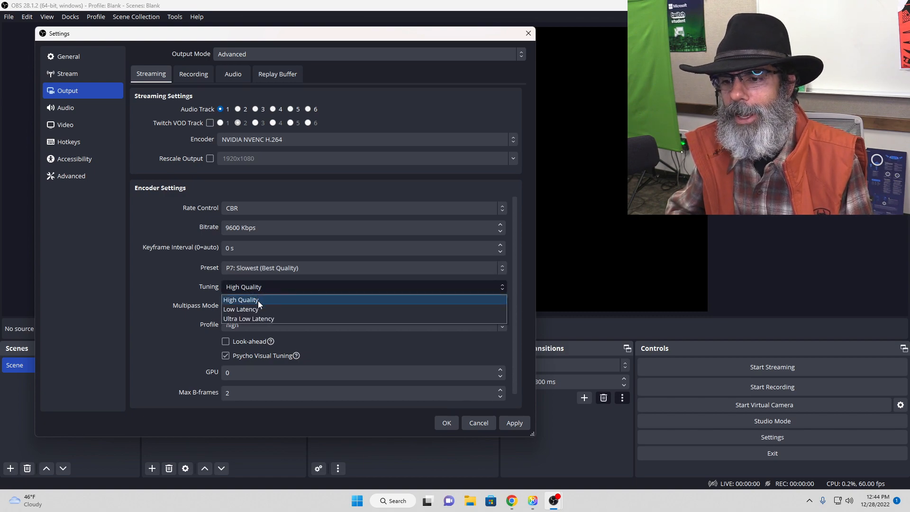
left_click(258, 301)
left_click(261, 327)
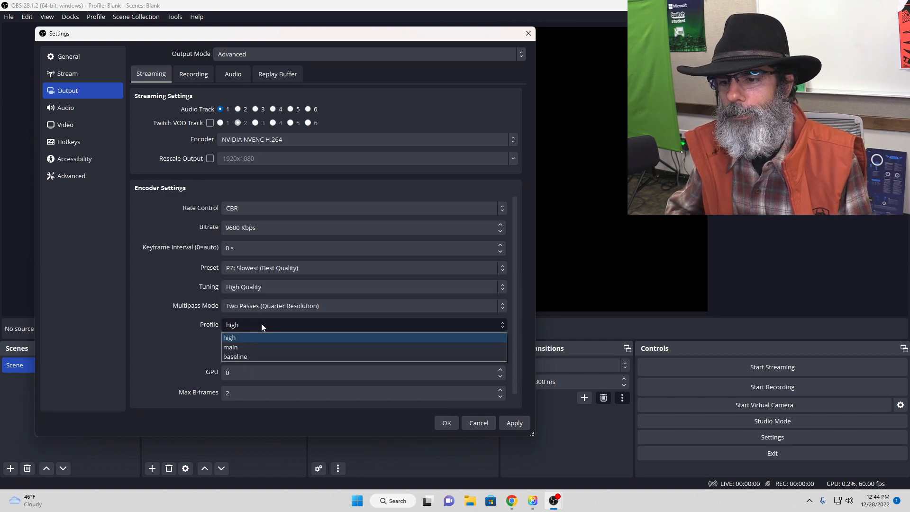
left_click(260, 337)
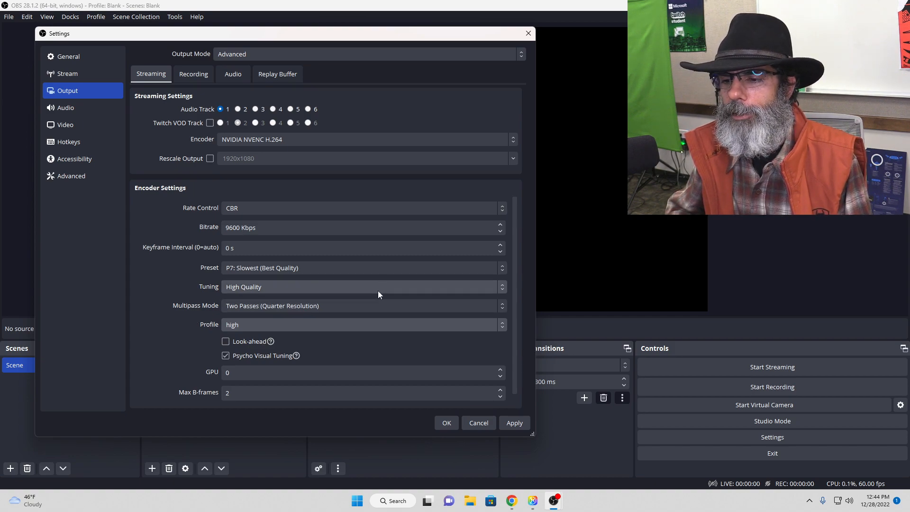
Step: Examine the available multipass modes and presets, along with the remaining streaming encoder settings
left_click(380, 307)
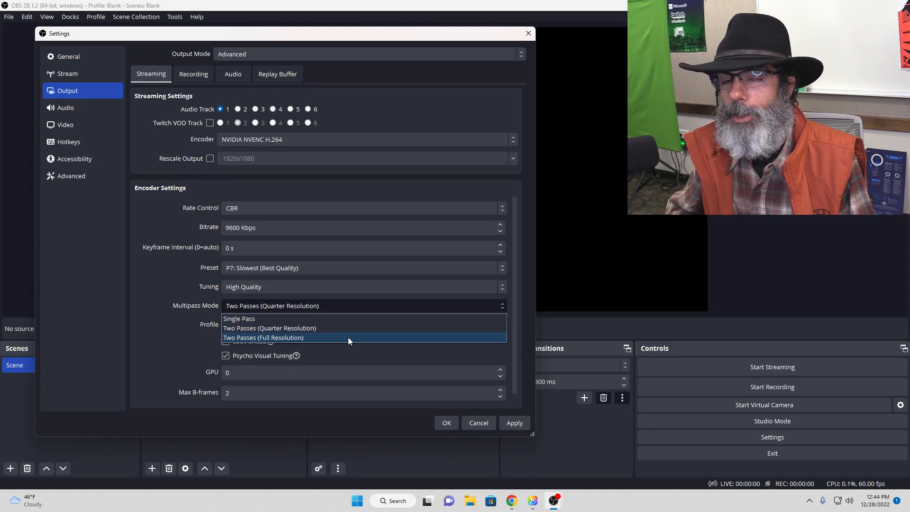
left_click(373, 305)
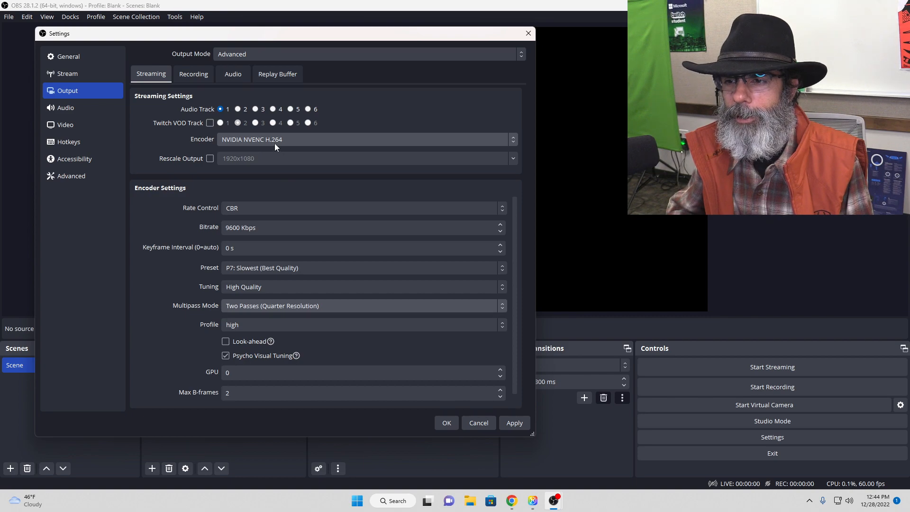
left_click(290, 268)
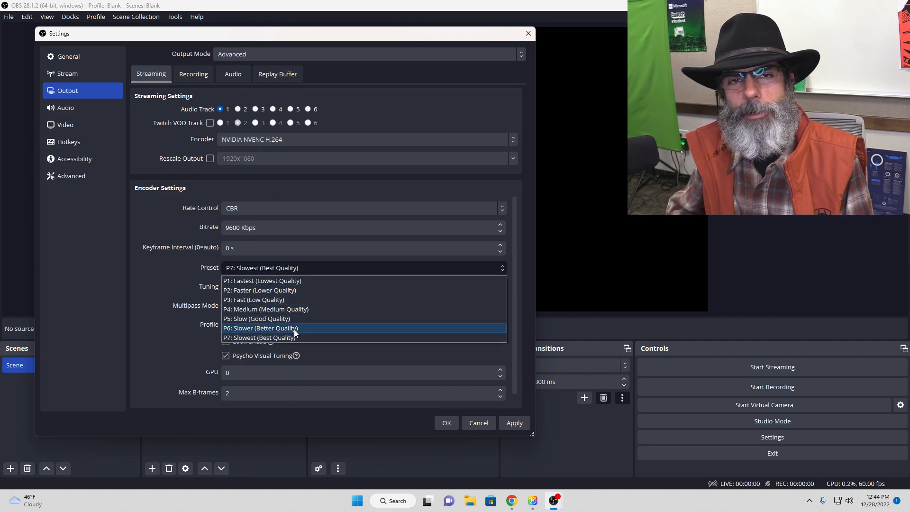
left_click(457, 187)
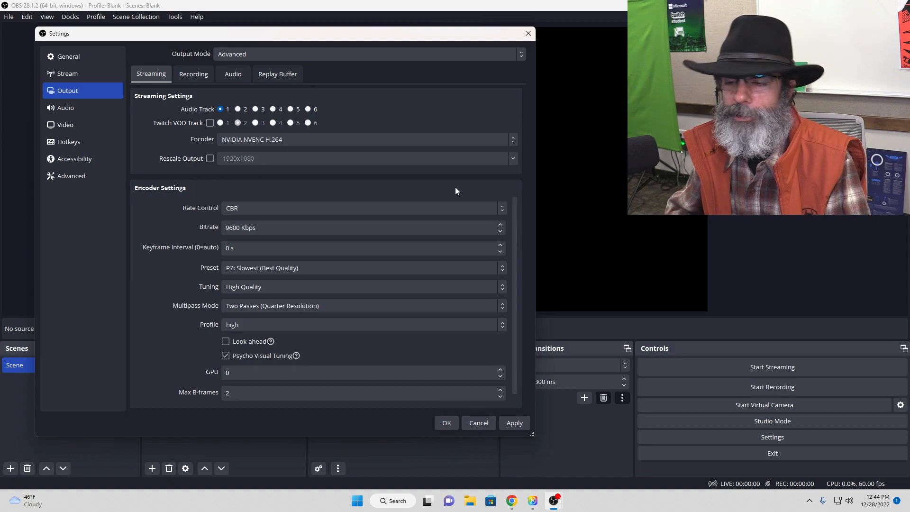
scroll(430, 277, "down", 1)
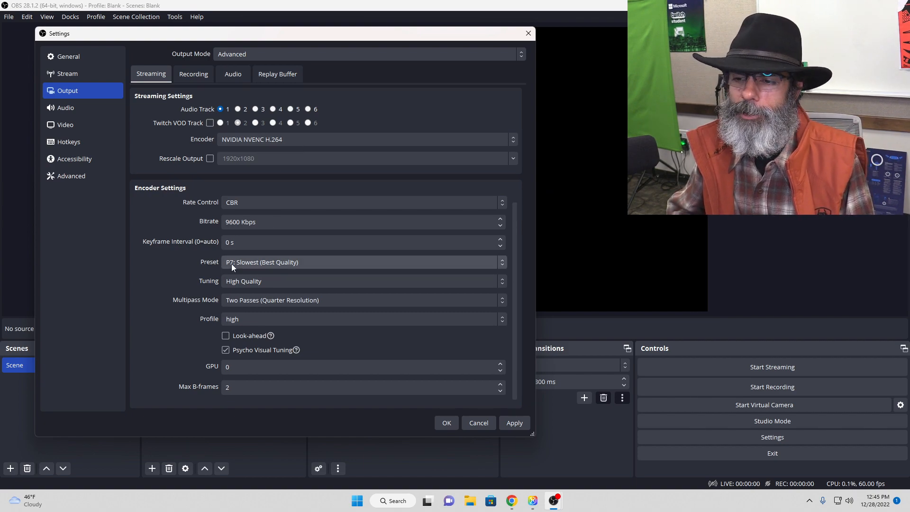
Step: Examine the available preset, tuning and profile options of the streaming encoder without changing them
left_click(258, 263)
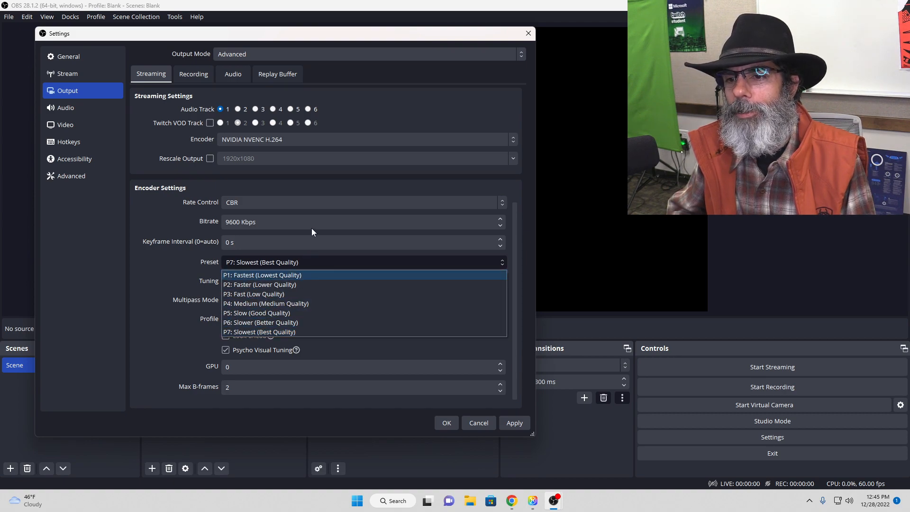
left_click(371, 243)
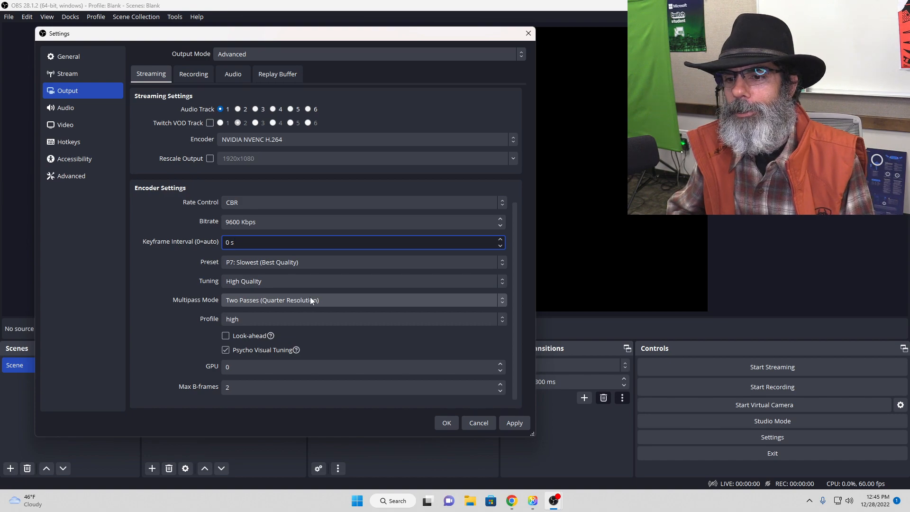
left_click(310, 281)
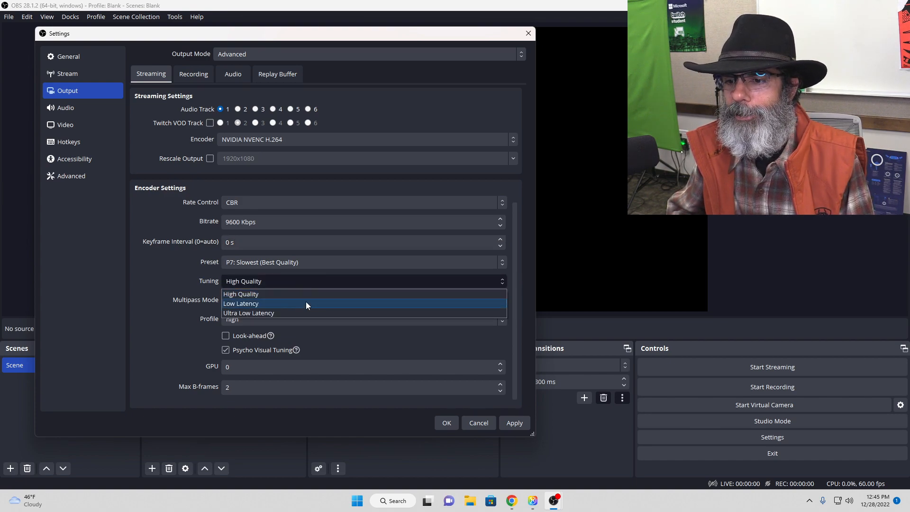
left_click(368, 249)
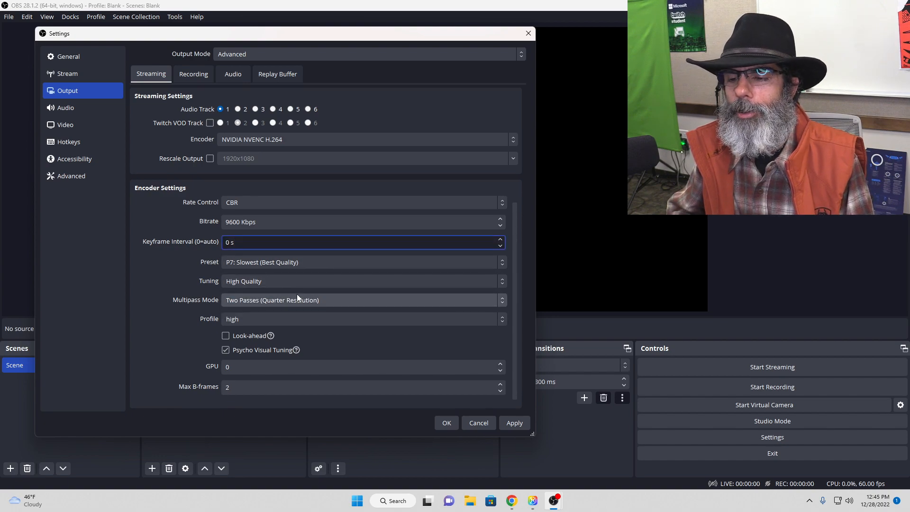
left_click(286, 322)
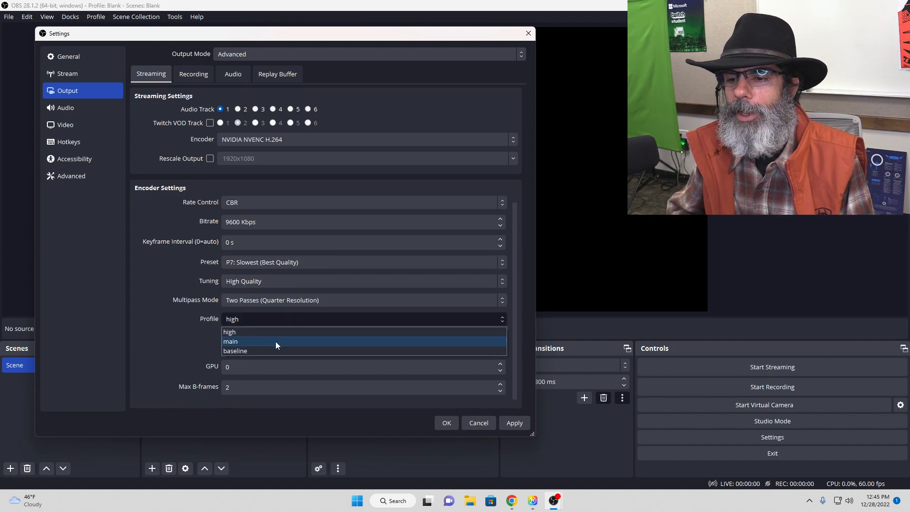
left_click(345, 273)
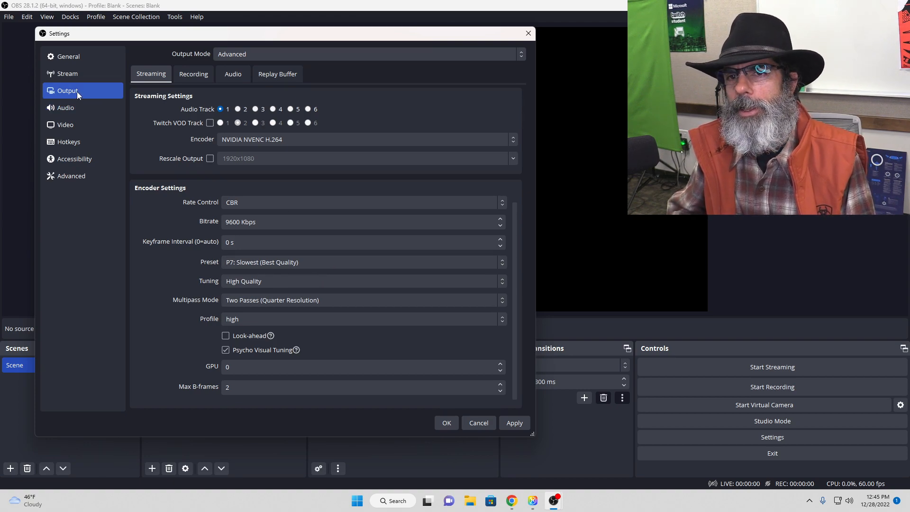
Step: Choose 128 as the audio bitrate for Track 1 in the output audio settings
left_click(236, 77)
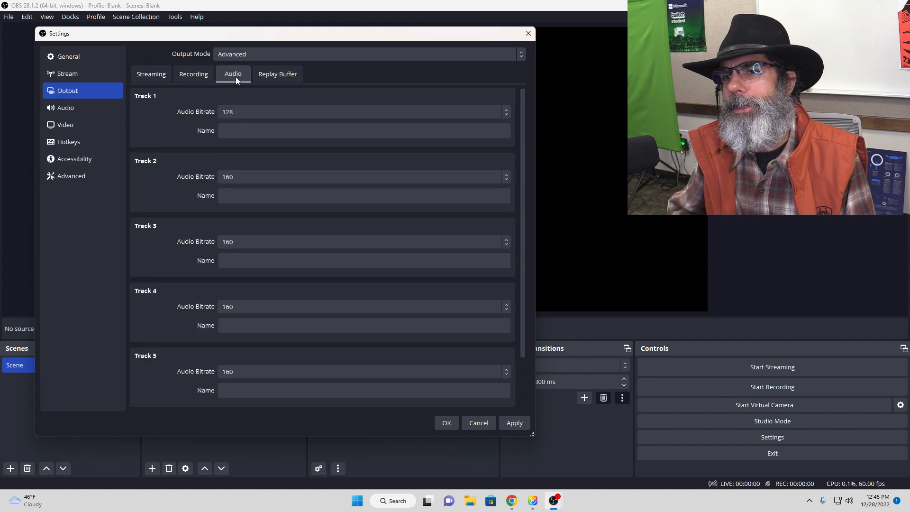
left_click(253, 113)
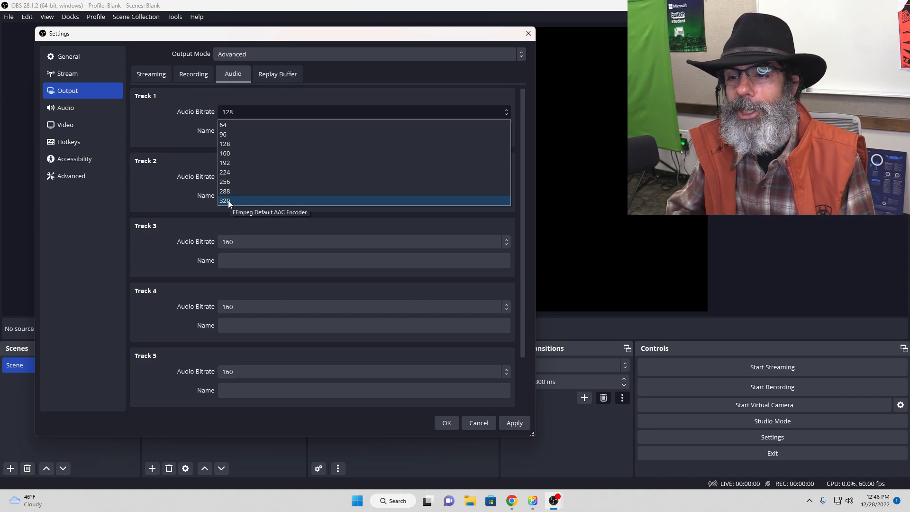
left_click(246, 145)
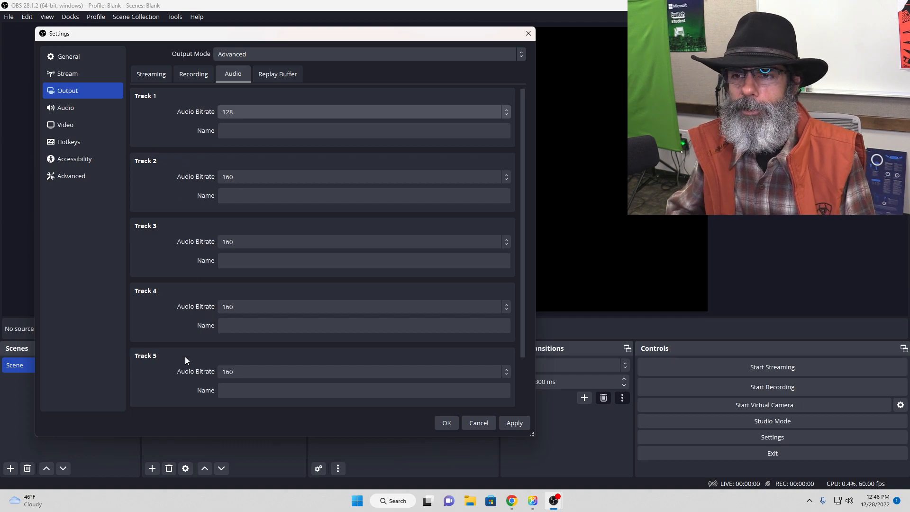
Step: Choose mkv as the recording format and set the recording encoder to NVIDIA NVENC H.264
left_click(157, 74)
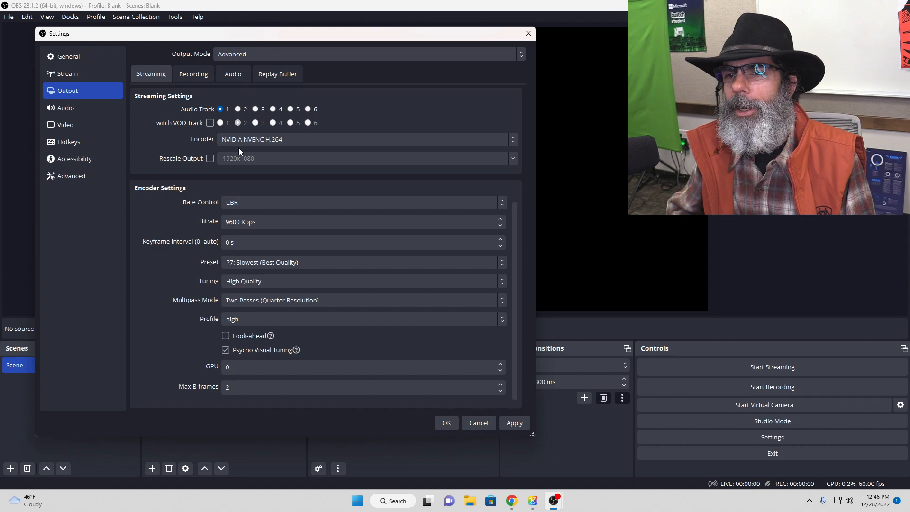
left_click(198, 74)
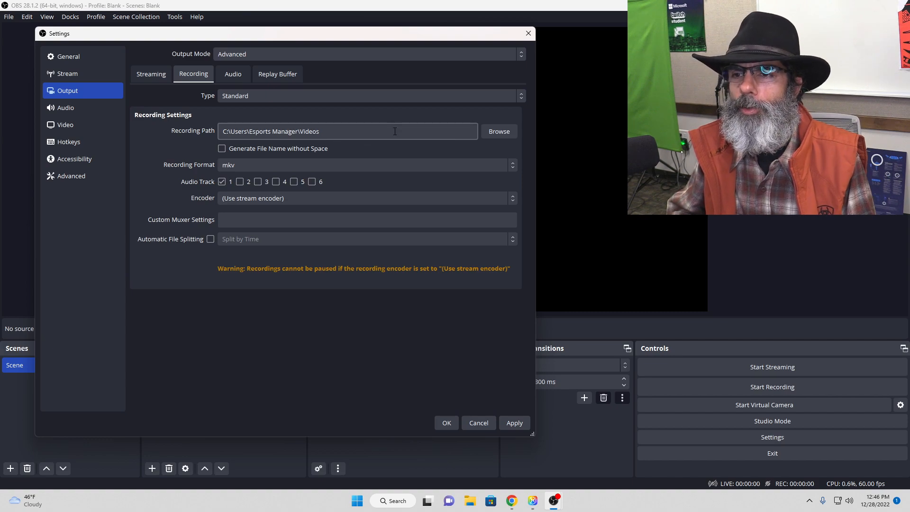
left_click(248, 165)
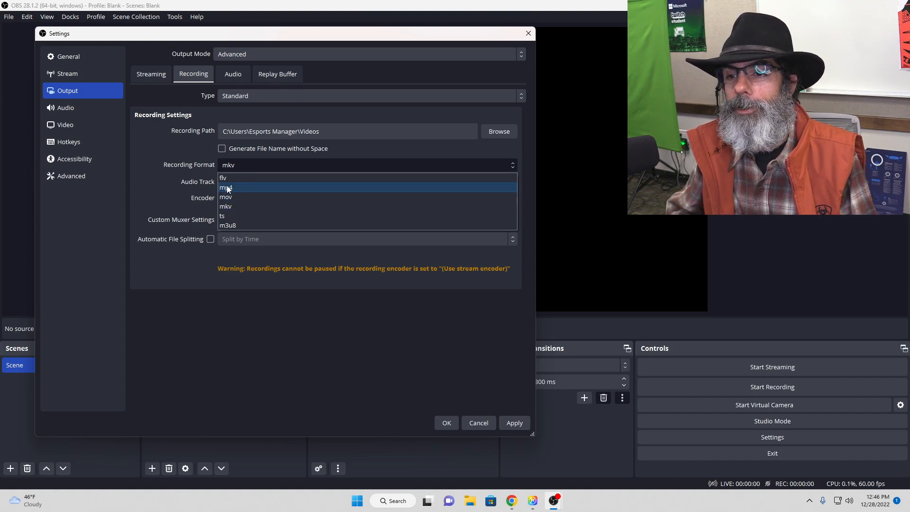
left_click(247, 205)
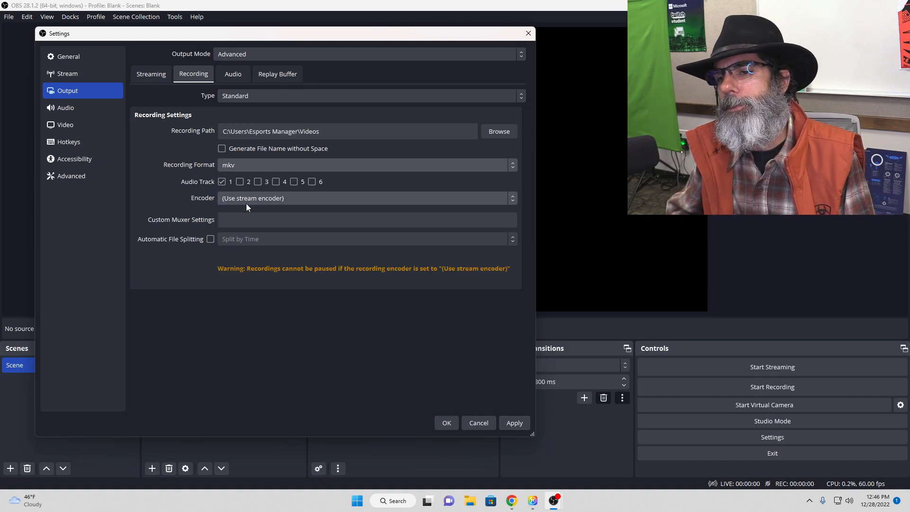
left_click(252, 201)
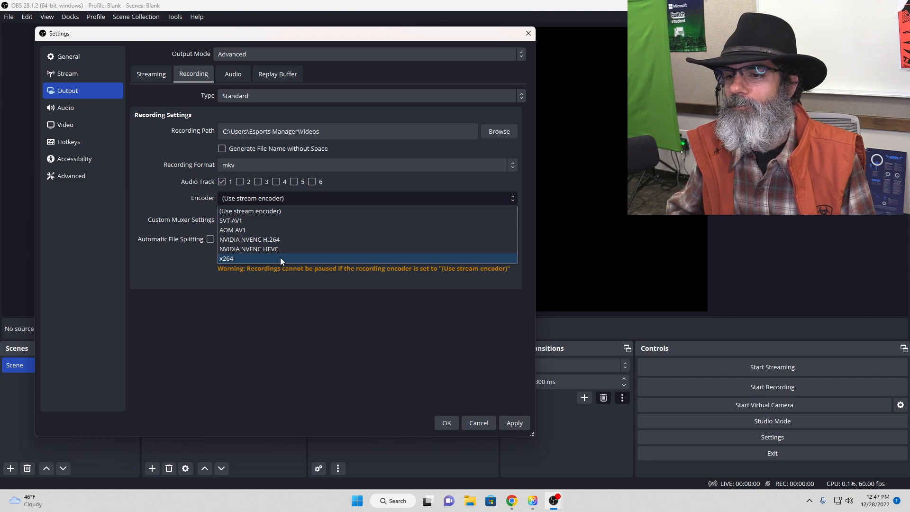
left_click(287, 240)
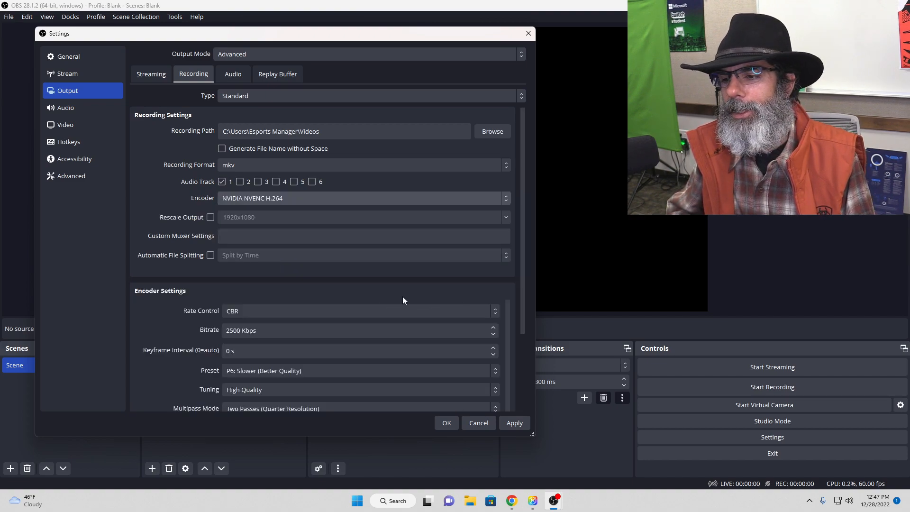
Step: Set the recording encoder preset to P7: Slowest (Best Quality)
scroll(402, 297, "down", 1)
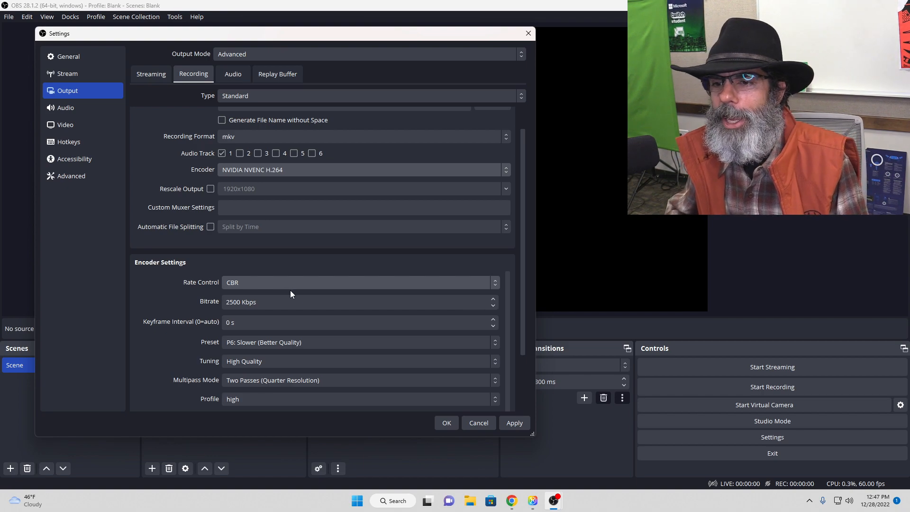
scroll(339, 272, "down", 1)
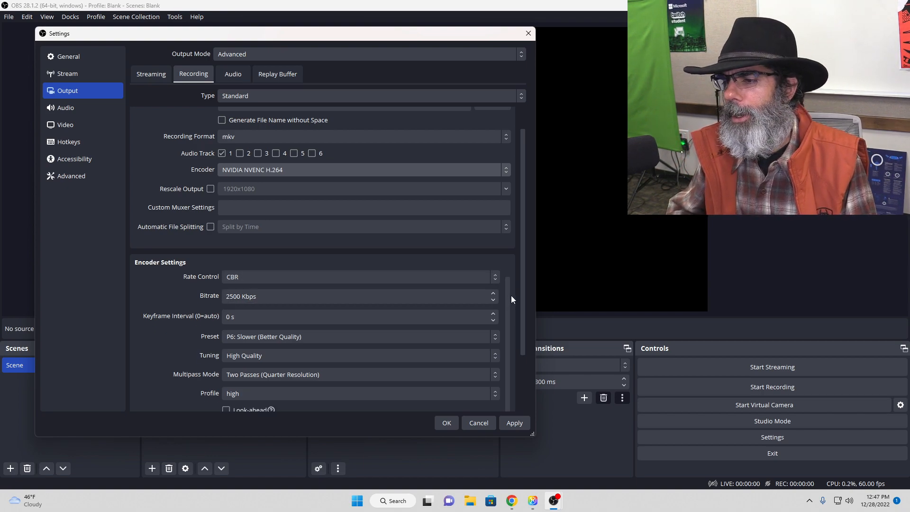
left_click(232, 294)
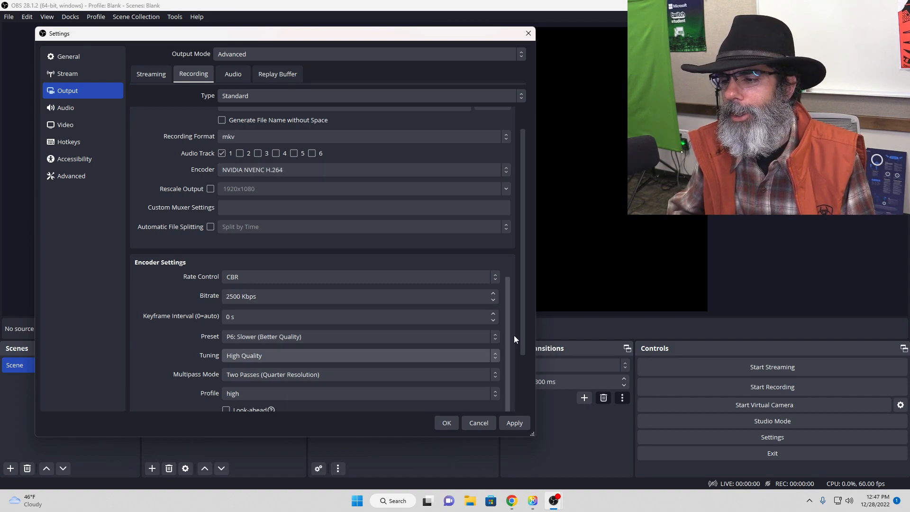
mouse_move(525, 329)
left_mouse_down()
mouse_move(528, 389)
mouse_move(523, 346)
left_mouse_up()
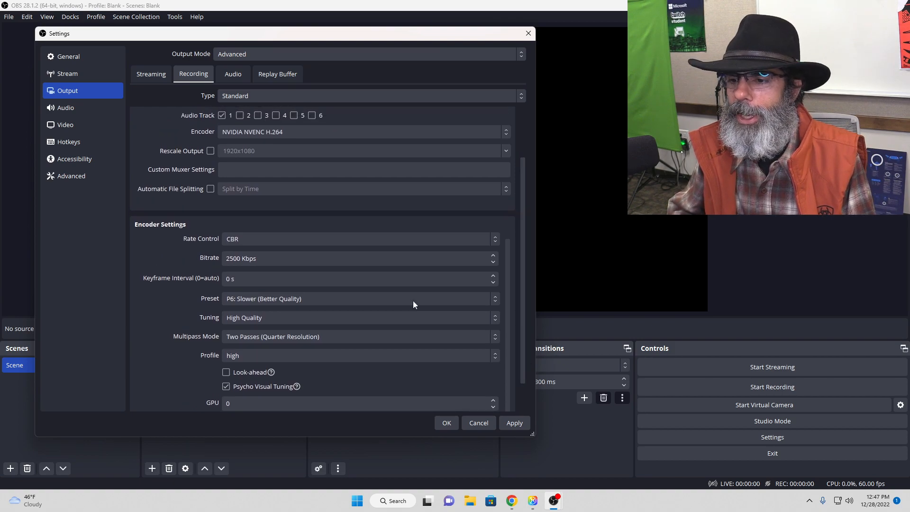
left_click(335, 299)
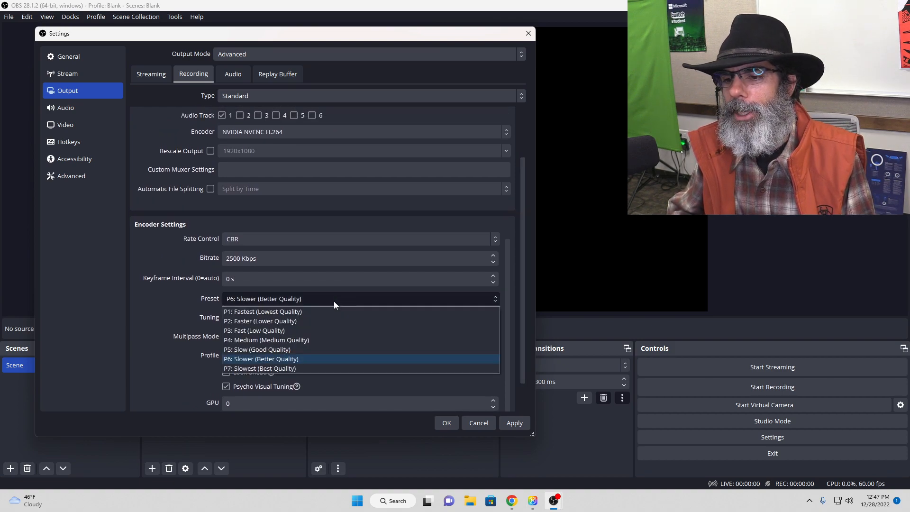
left_click(314, 368)
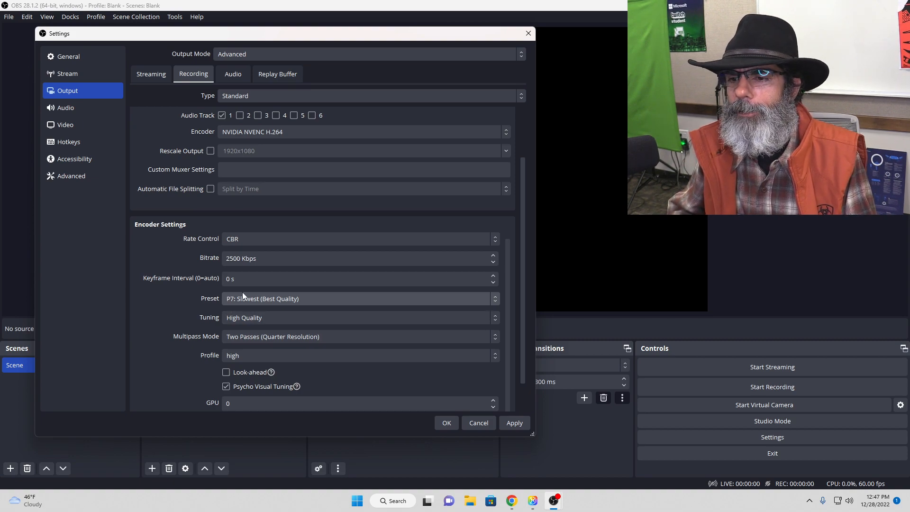
Step: Set the recording encoder bitrate to 4500 Kbps and apply the output settings
double_click(240, 258)
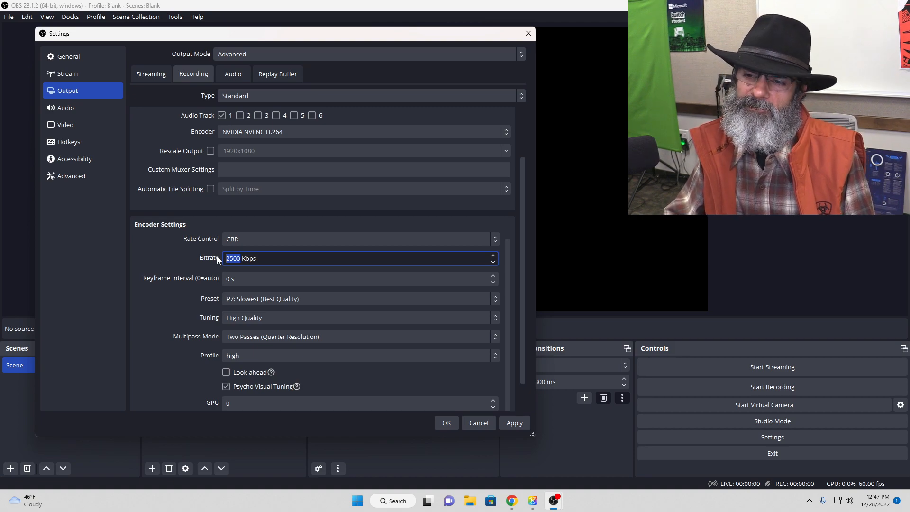
key("BackSpace")
type("4500")
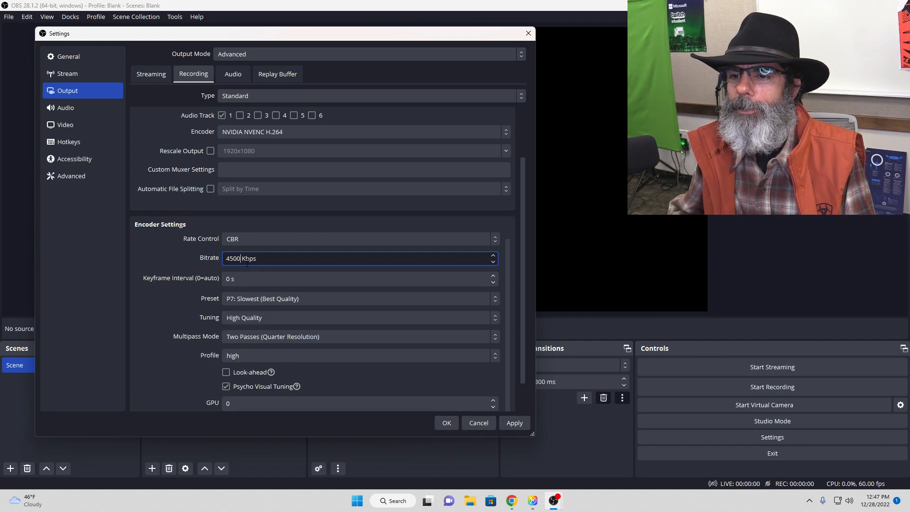
left_click(524, 429)
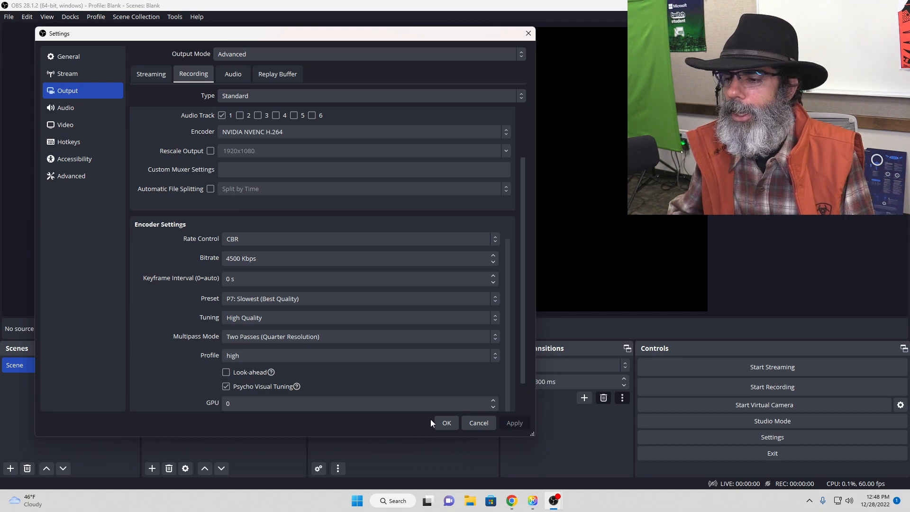
Step: Review the general audio and video settings, and close the settings window
left_click(78, 106)
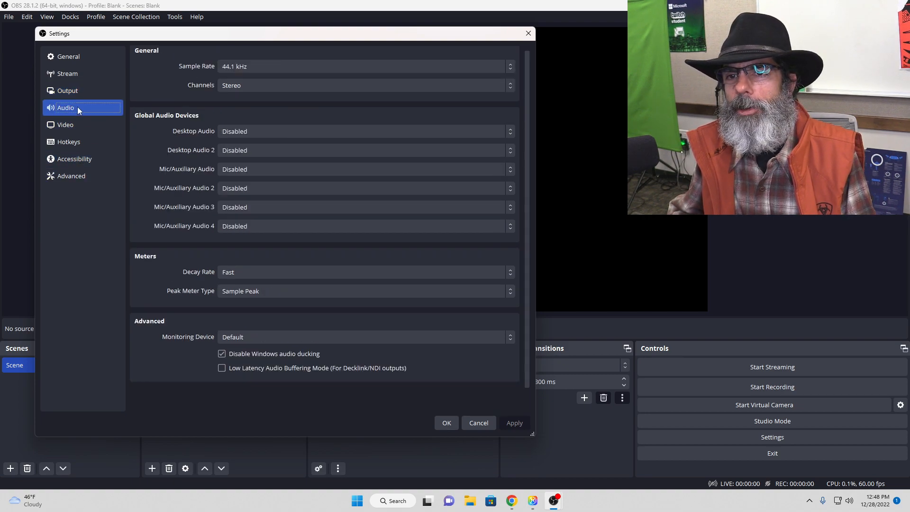
left_click(83, 124)
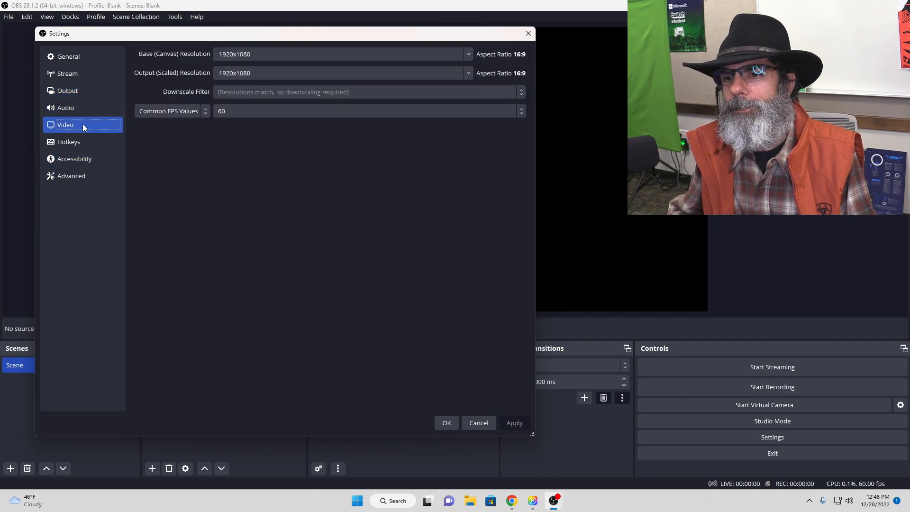
left_click(448, 423)
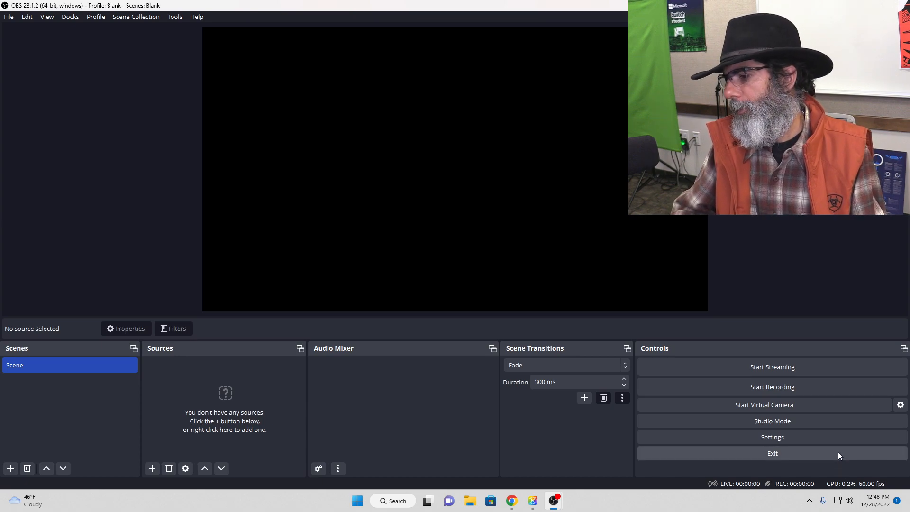
Step: Reopen the settings at the streaming service options
left_click(838, 439)
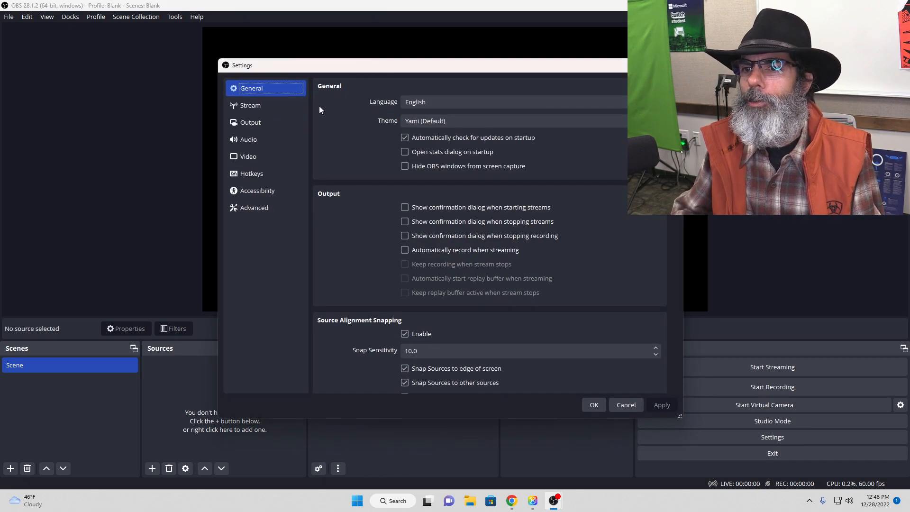
left_click(279, 106)
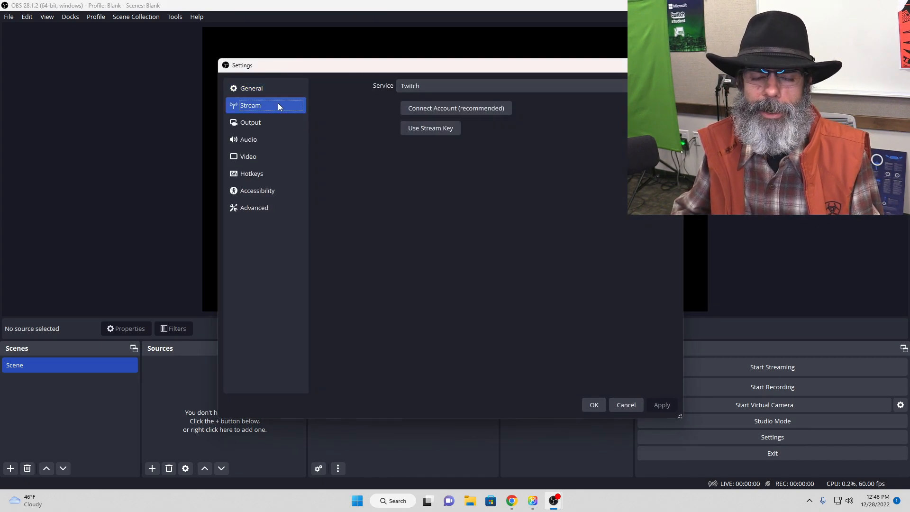